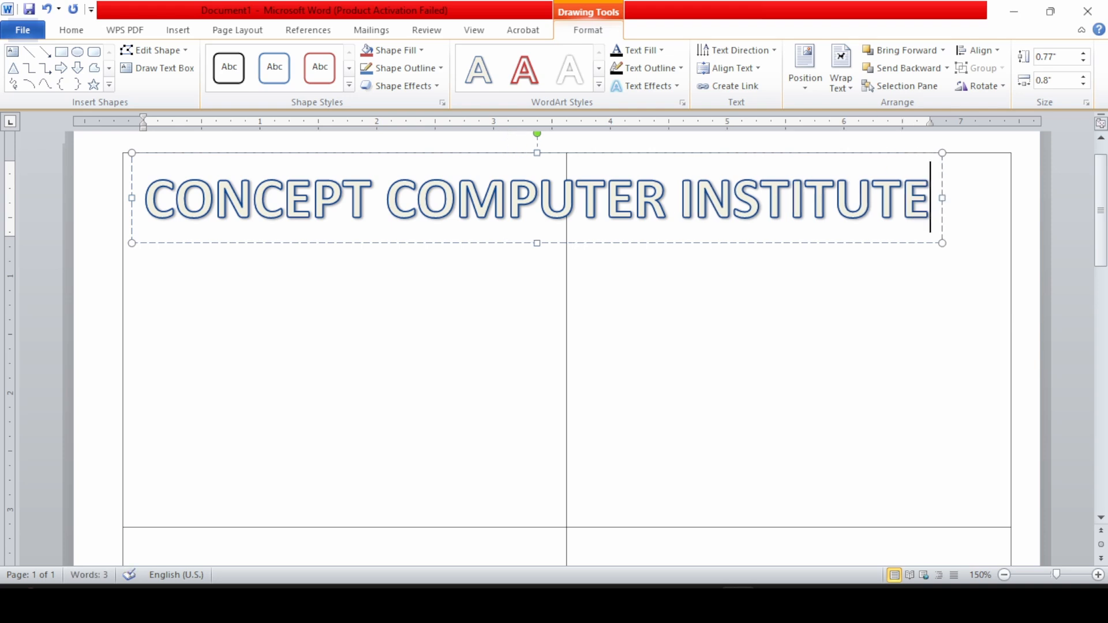
Reduce the font size of the whole CONCEPT COMPUTER INSTITUTE WordArt heading to 18.
key(ctrl+a)
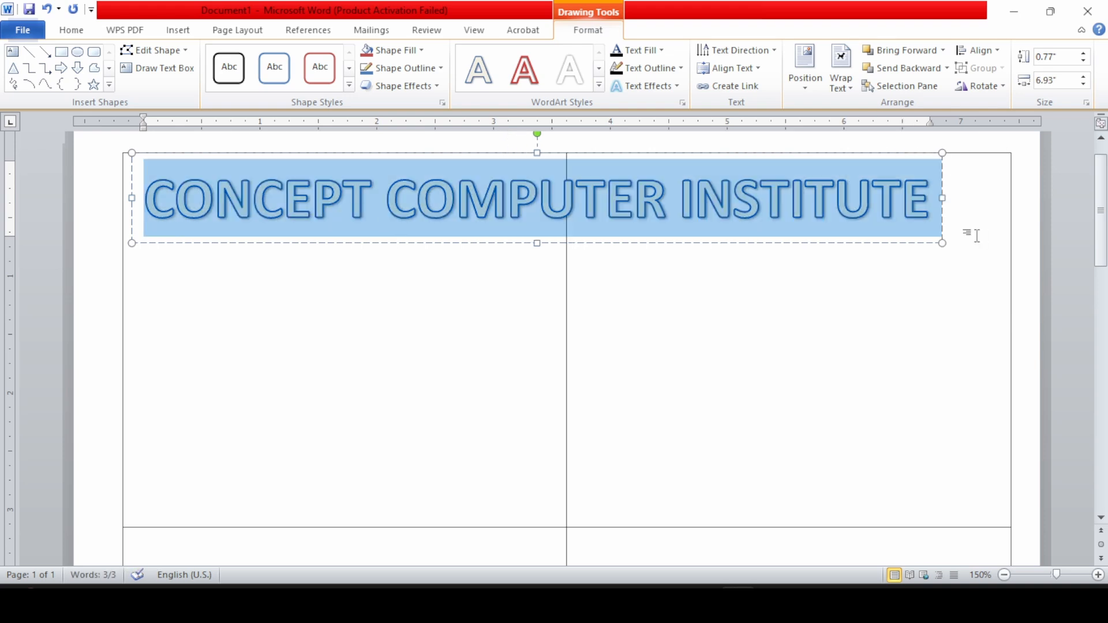
click(70, 31)
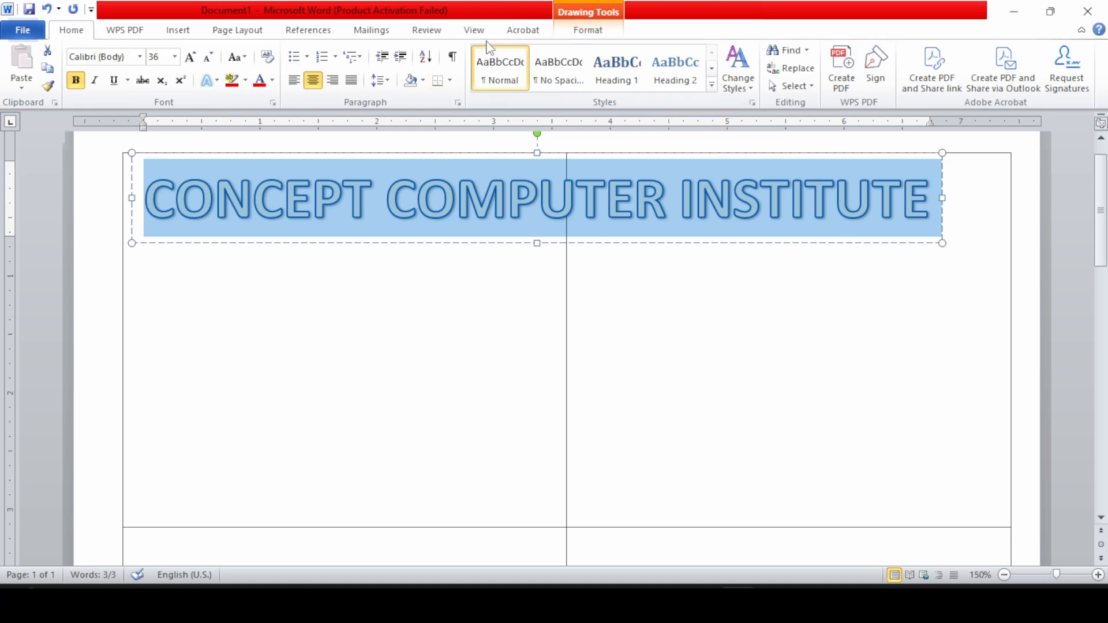
click(209, 58)
click(208, 57)
click(208, 57)
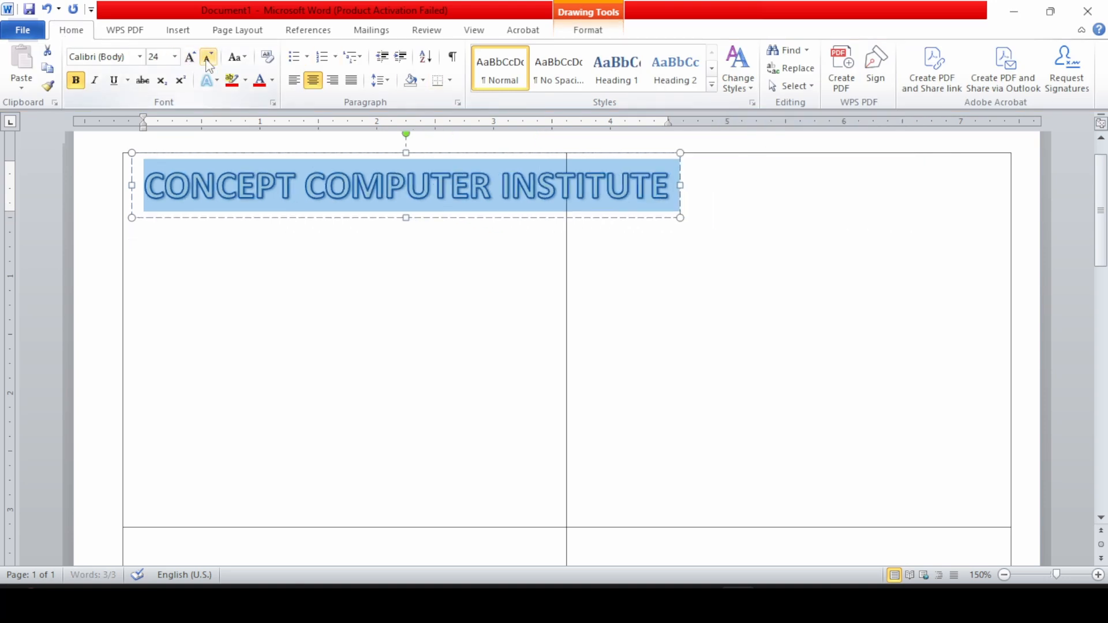
click(208, 60)
click(207, 61)
click(208, 61)
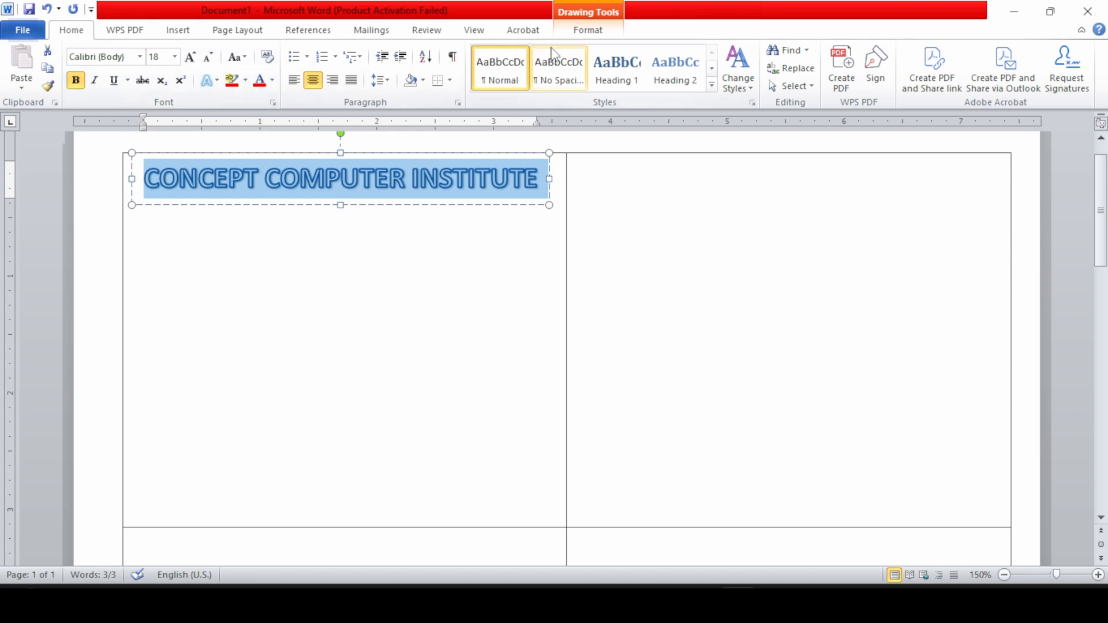
Give the WordArt heading a standard red text fill and no text outline.
click(586, 32)
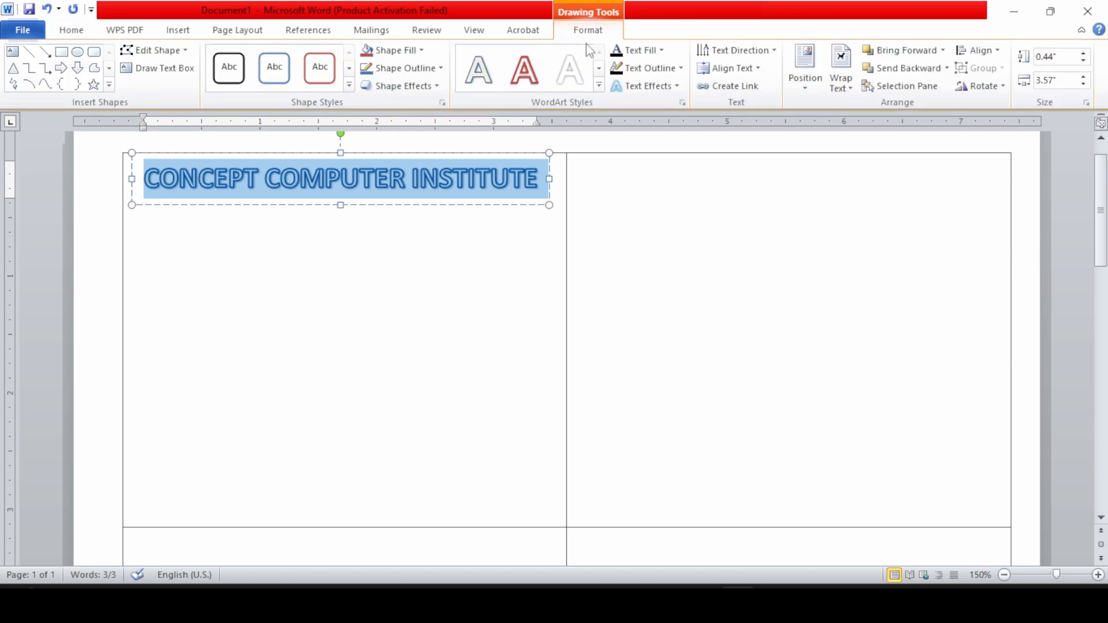
click(630, 58)
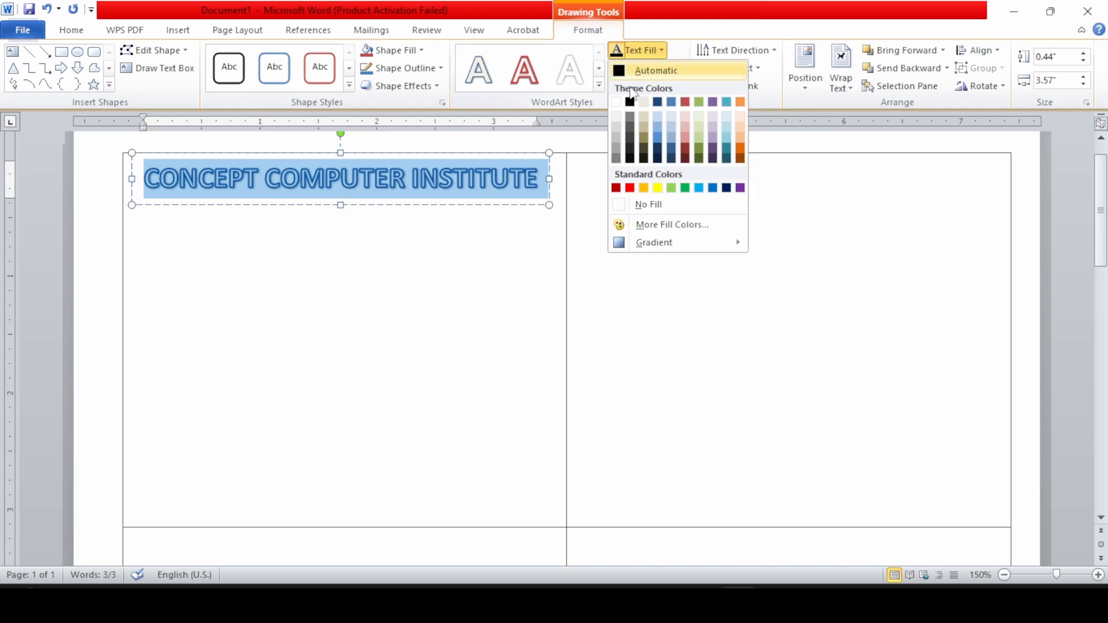
click(629, 188)
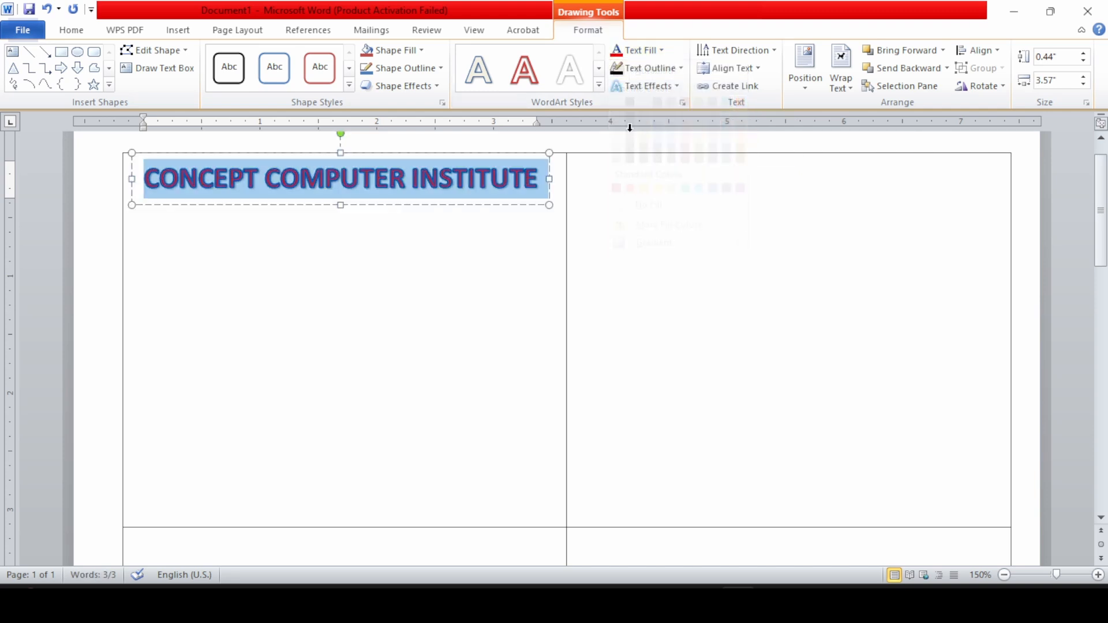
click(658, 76)
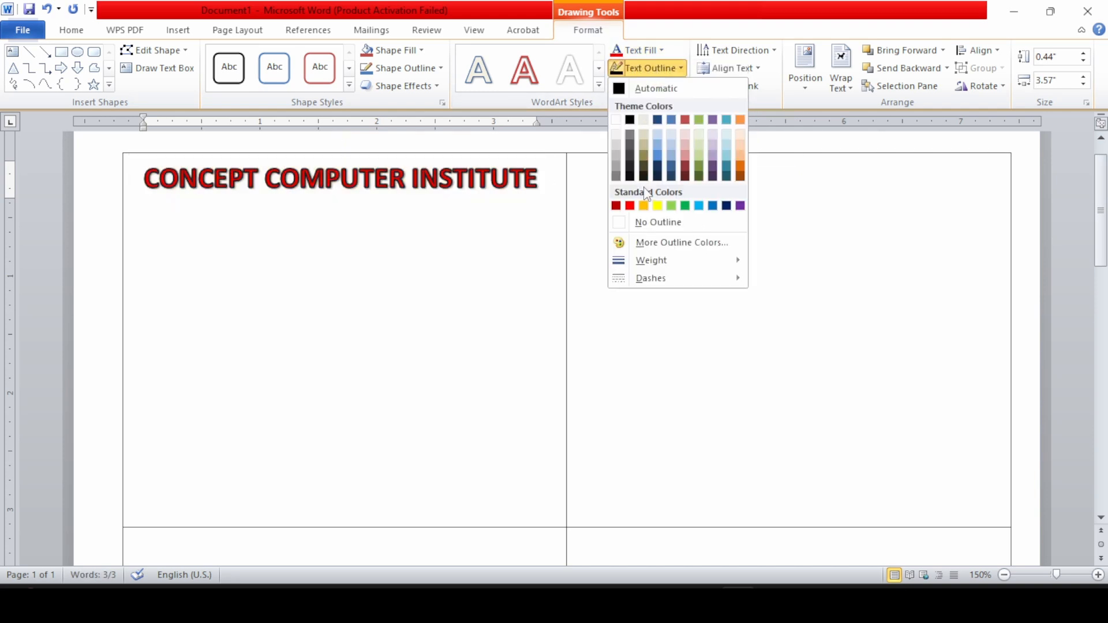
click(642, 229)
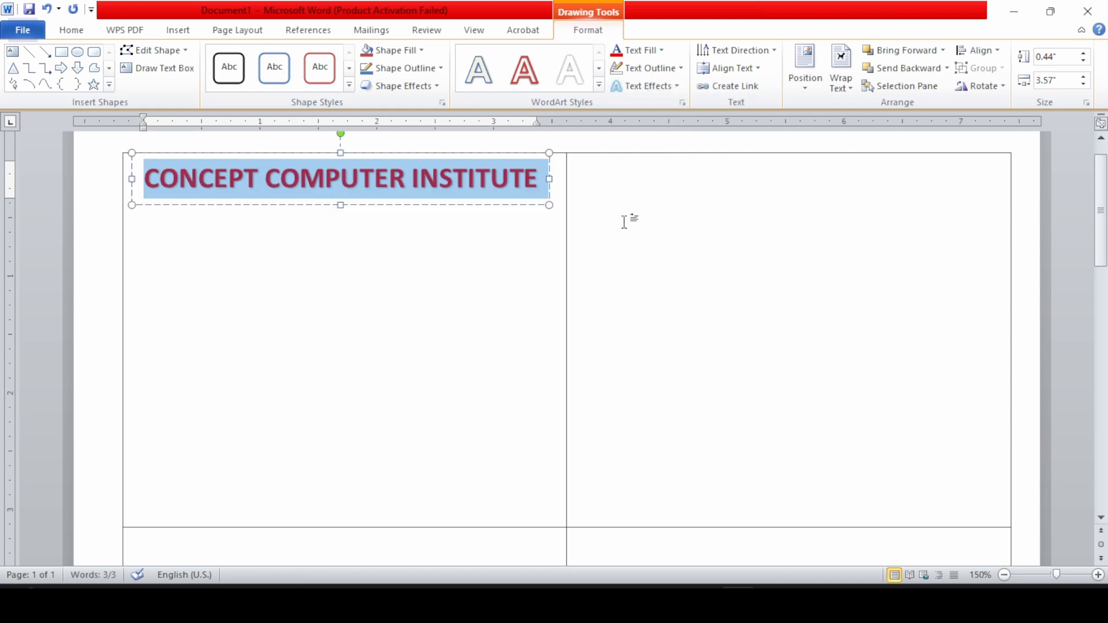
Apply the upward-arch Follow Path transform to the heading and stretch its box to about 1.22" high.
click(653, 86)
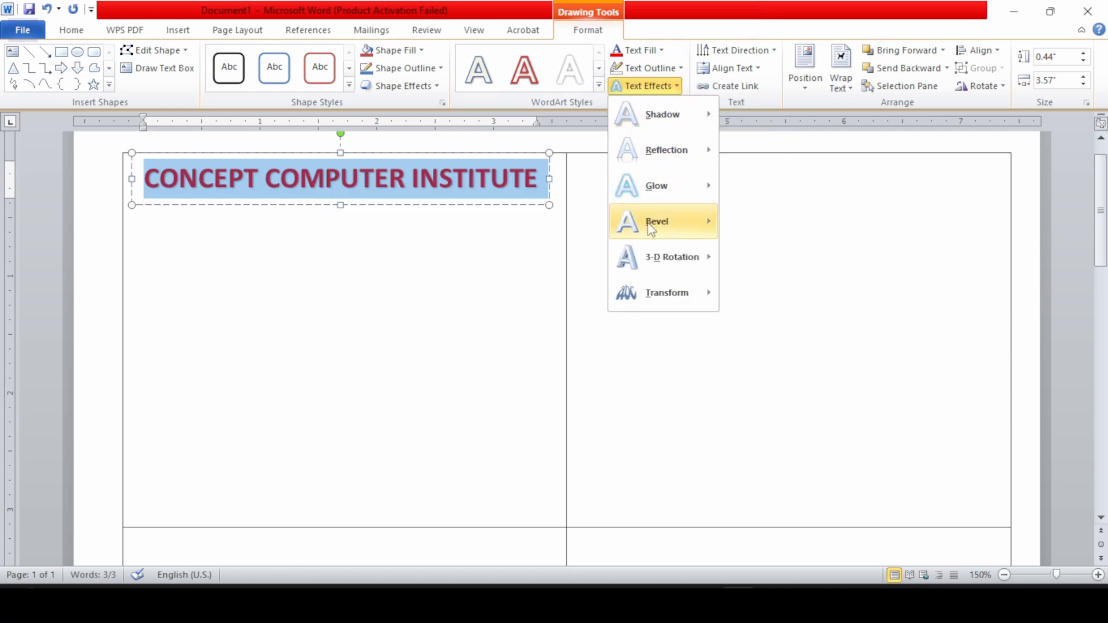
mouse_move(649, 307)
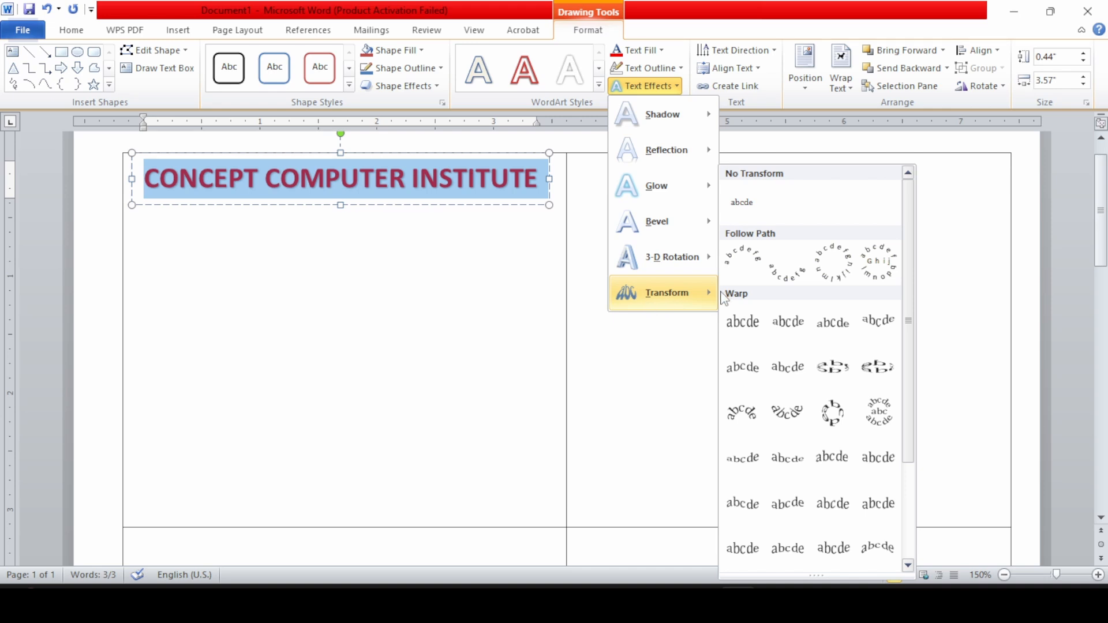
click(750, 267)
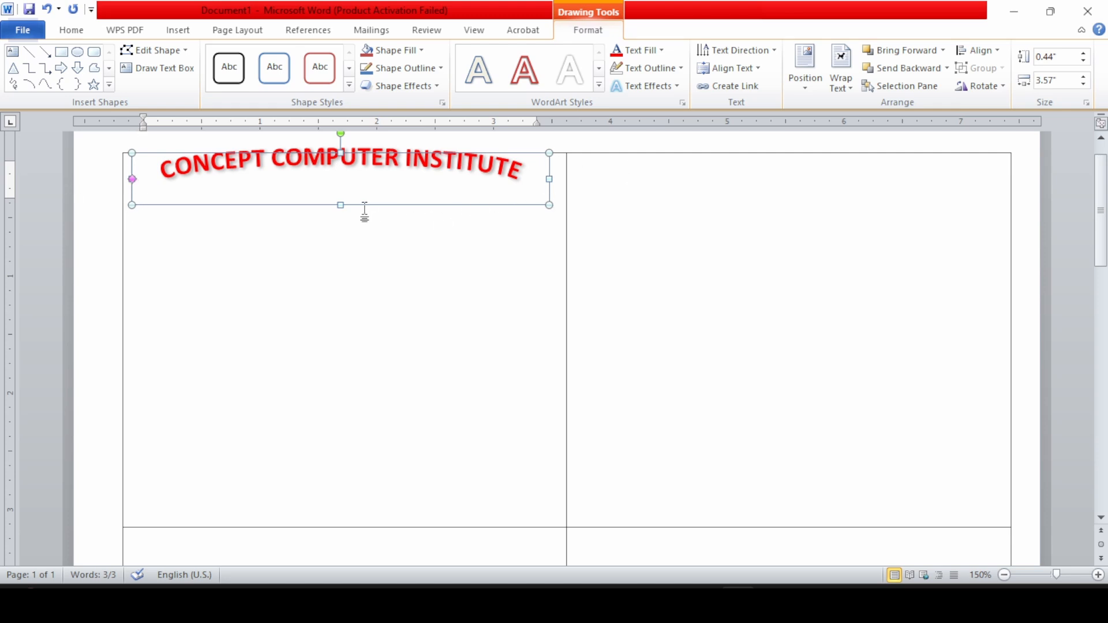
drag(341, 207, 342, 297)
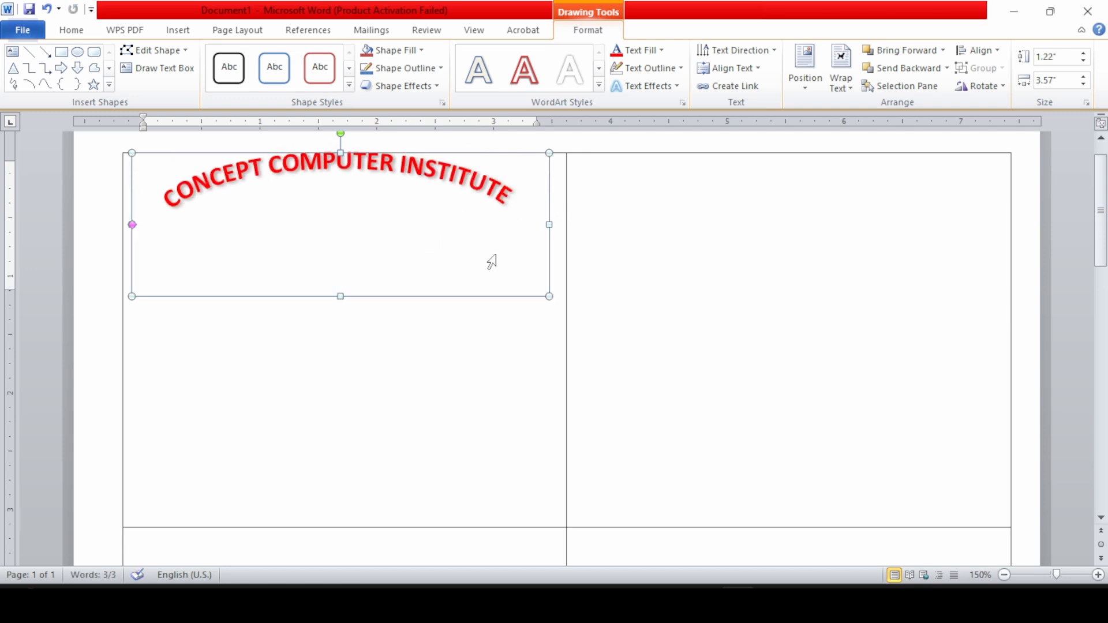
Increase the arched heading's font size to 20 and stretch its box slightly taller to deepen the curve.
triple_click(488, 194)
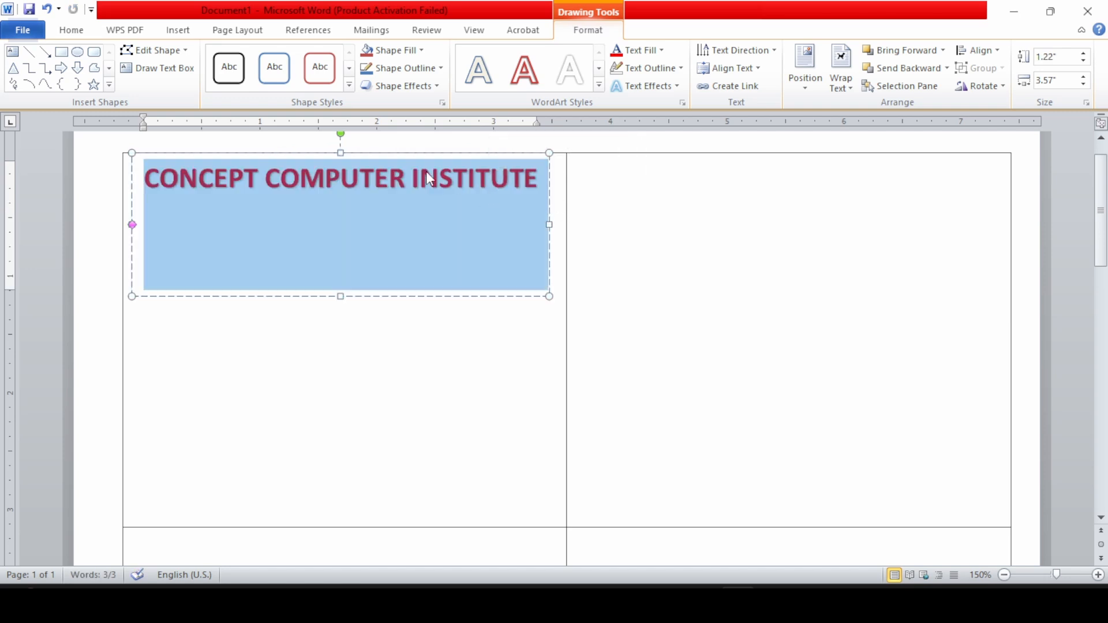
click(69, 27)
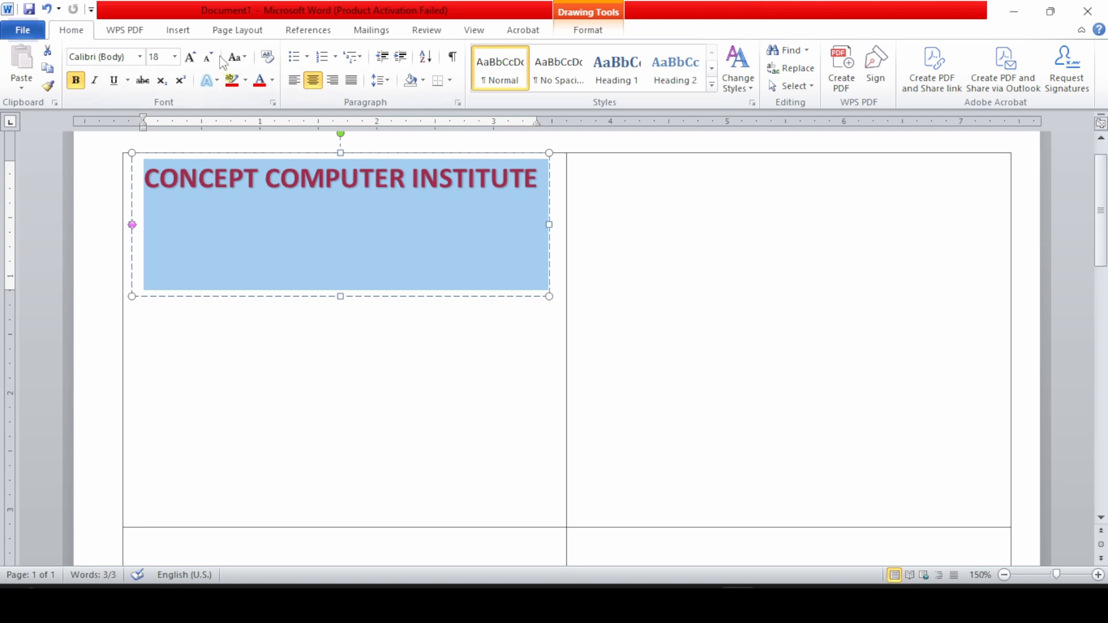
click(198, 64)
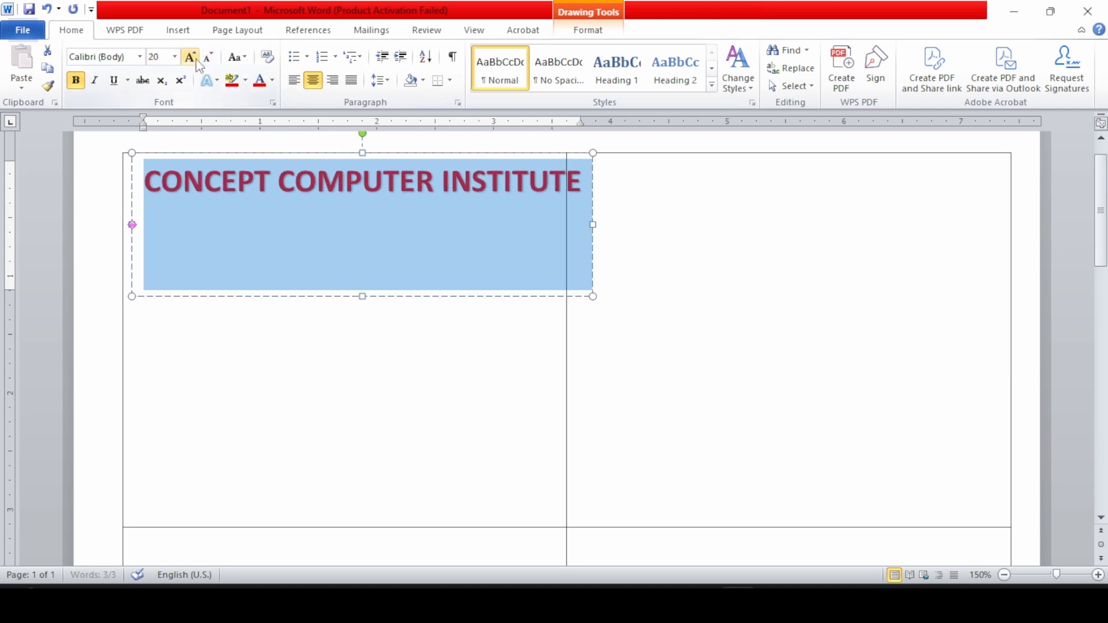
click(339, 348)
click(443, 183)
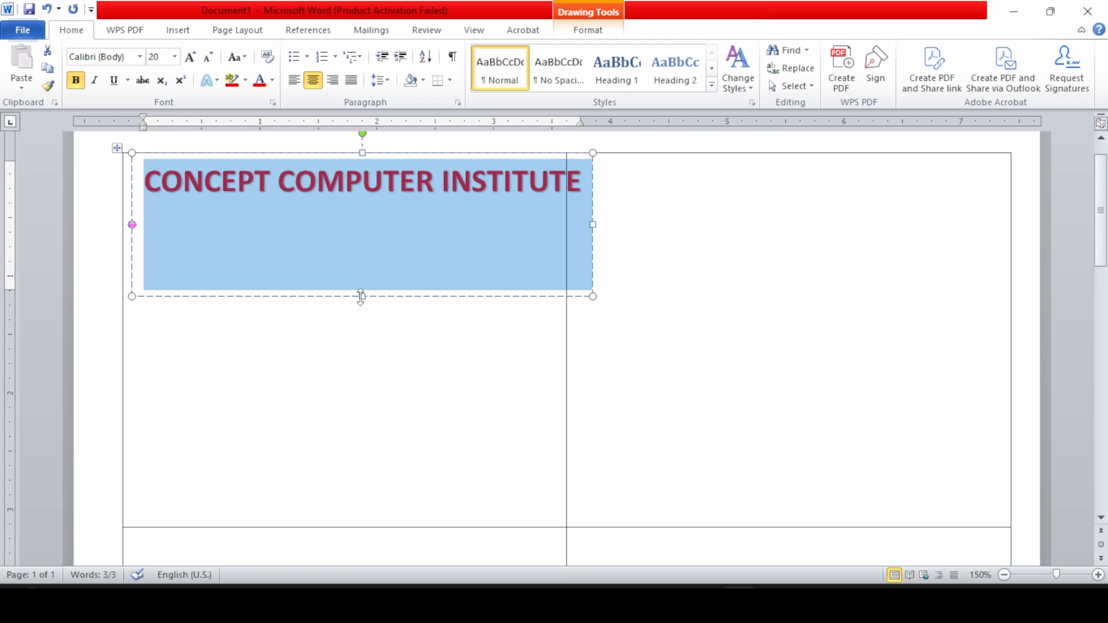
drag(361, 296, 359, 320)
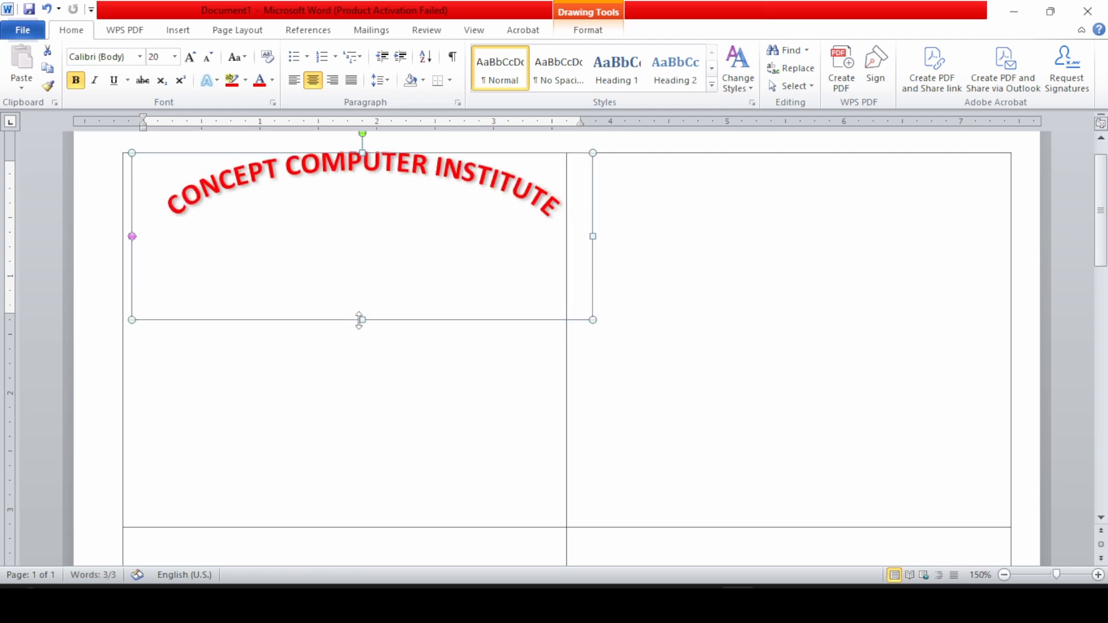
Nudge the arched heading left and slightly down so the text sits centred inside the first table cell.
key(Left)
key(Left)
key(Left)
key(Left)
key(Left)
key(Left)
key(Left)
key(Left)
key(Left)
key(Left)
key(Left)
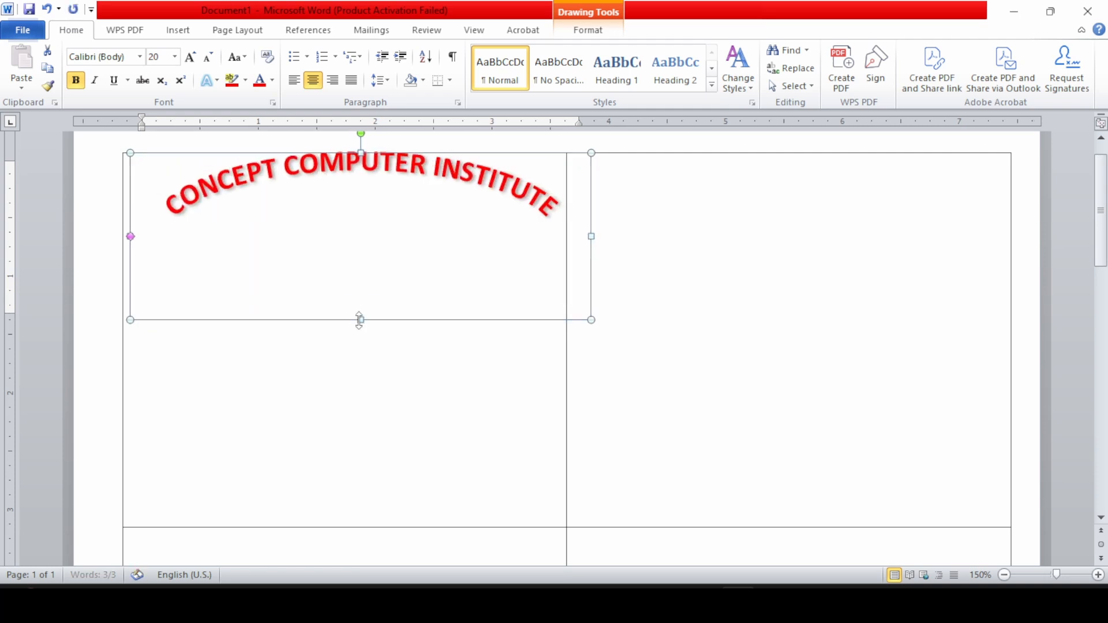
key(Down)
key(Down)
key(Down)
key(Down)
key(Down)
key(Down)
key(Down)
key(Down)
key(Down)
key(Down)
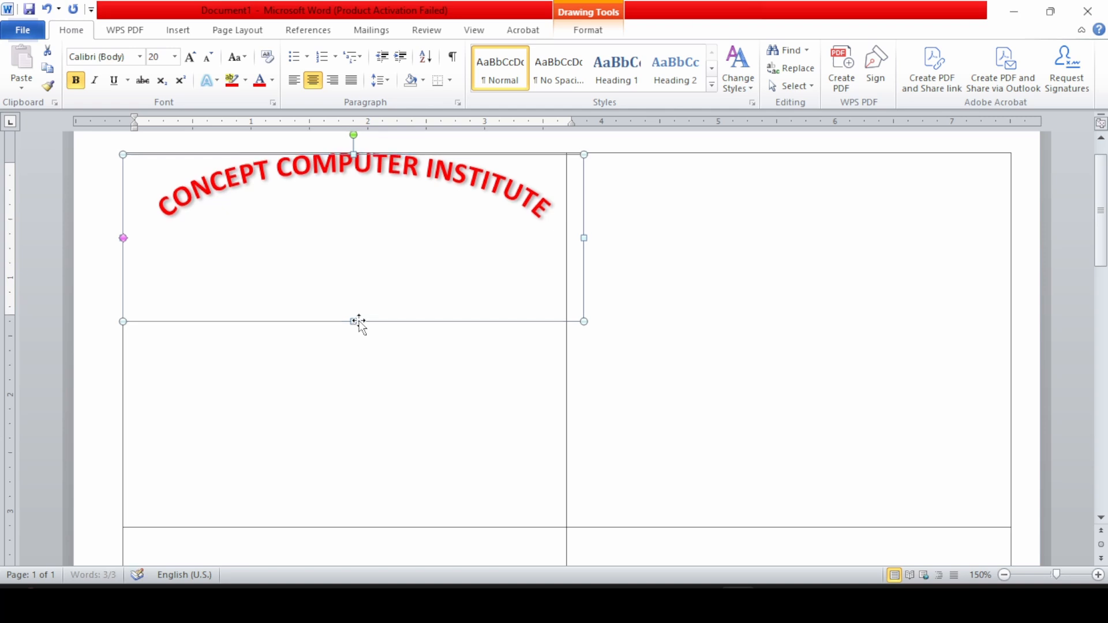
key(Left)
key(Left)
key(Left)
key(Left)
key(Left)
key(Left)
key(Left)
key(Left)
key(Left)
key(Left)
key(Left)
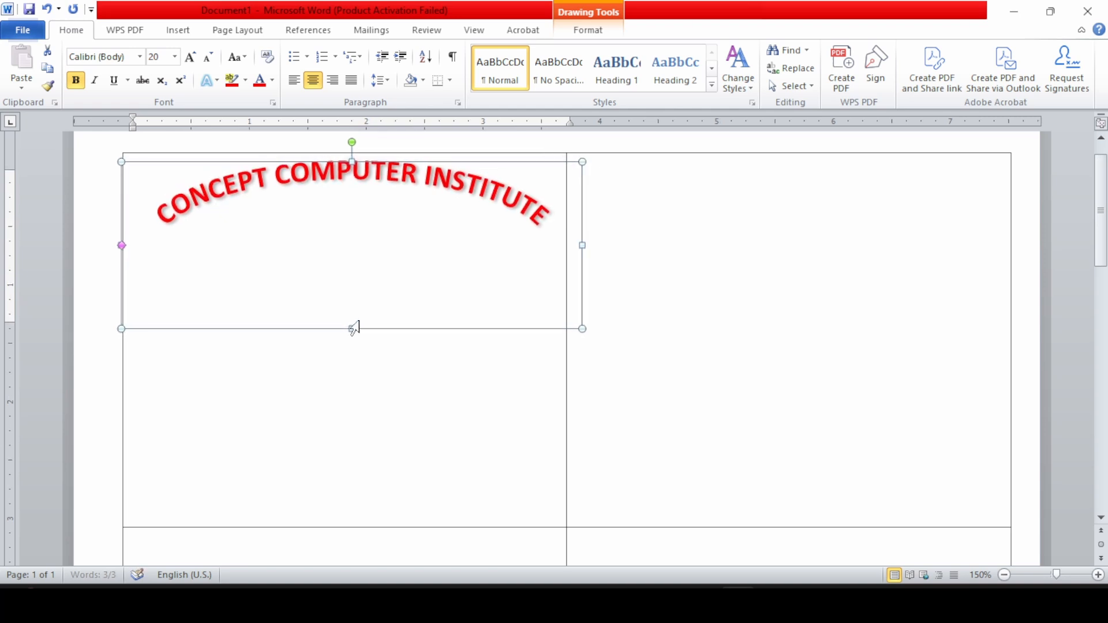
key(Left)
key(Left)
key(Left)
key(Left)
key(Left)
key(Left)
click(505, 440)
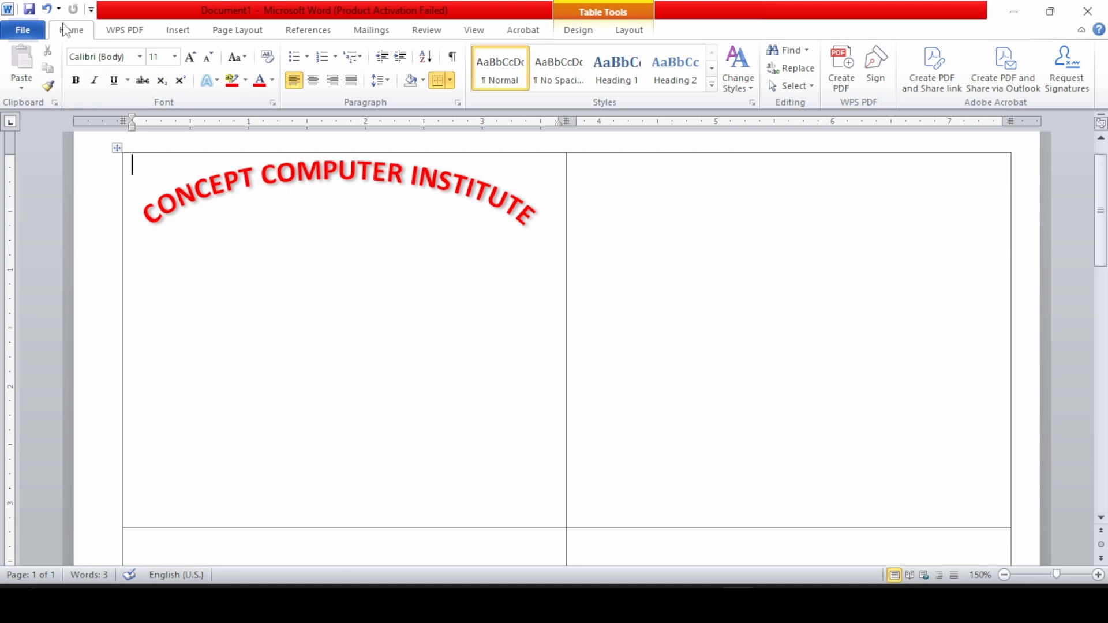
click(198, 39)
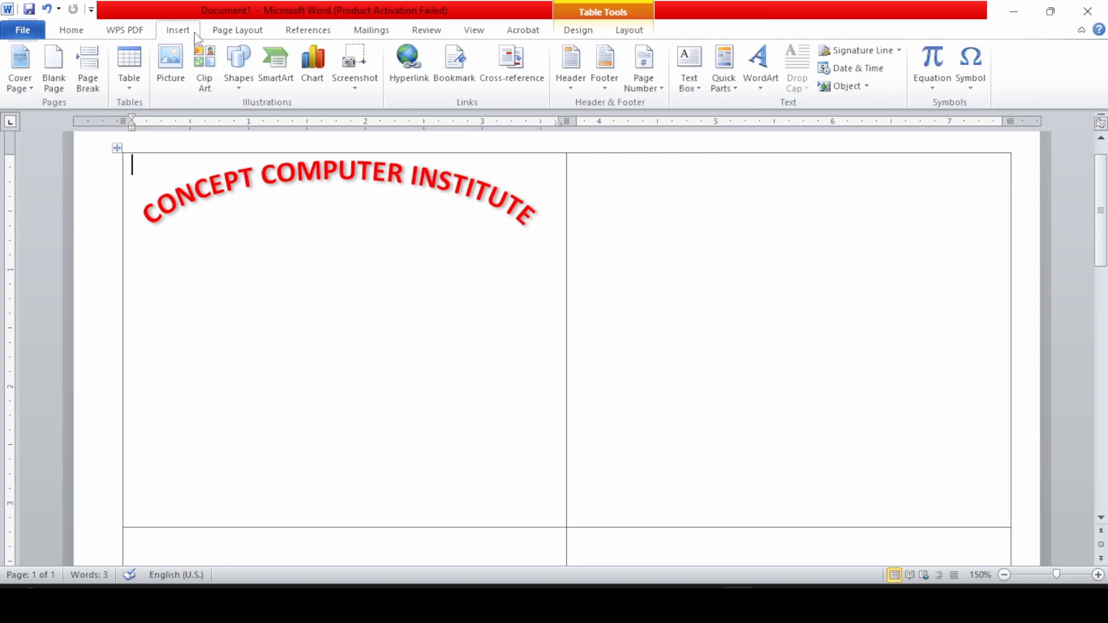
click(176, 74)
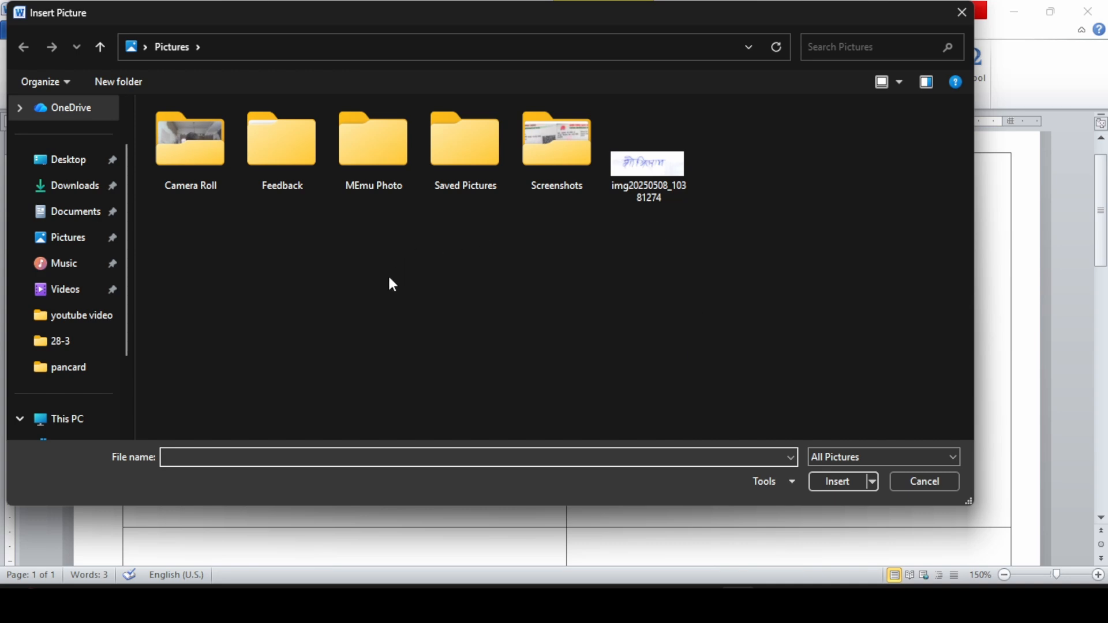
click(961, 12)
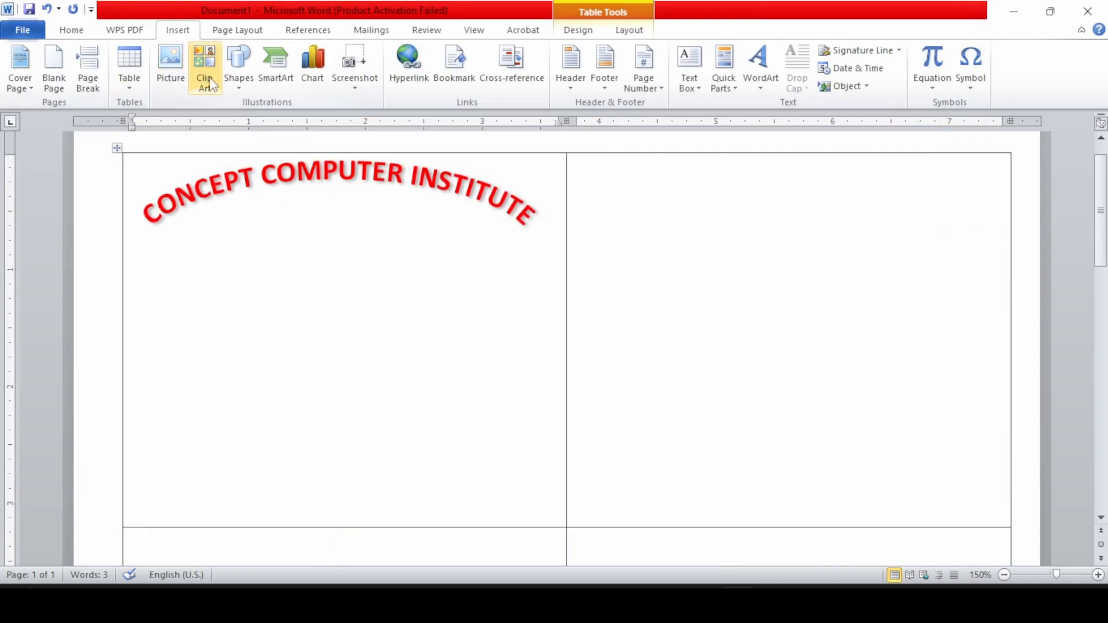
Search the clip art for "computer" and insert the picture of the woman sitting at a computer.
click(214, 73)
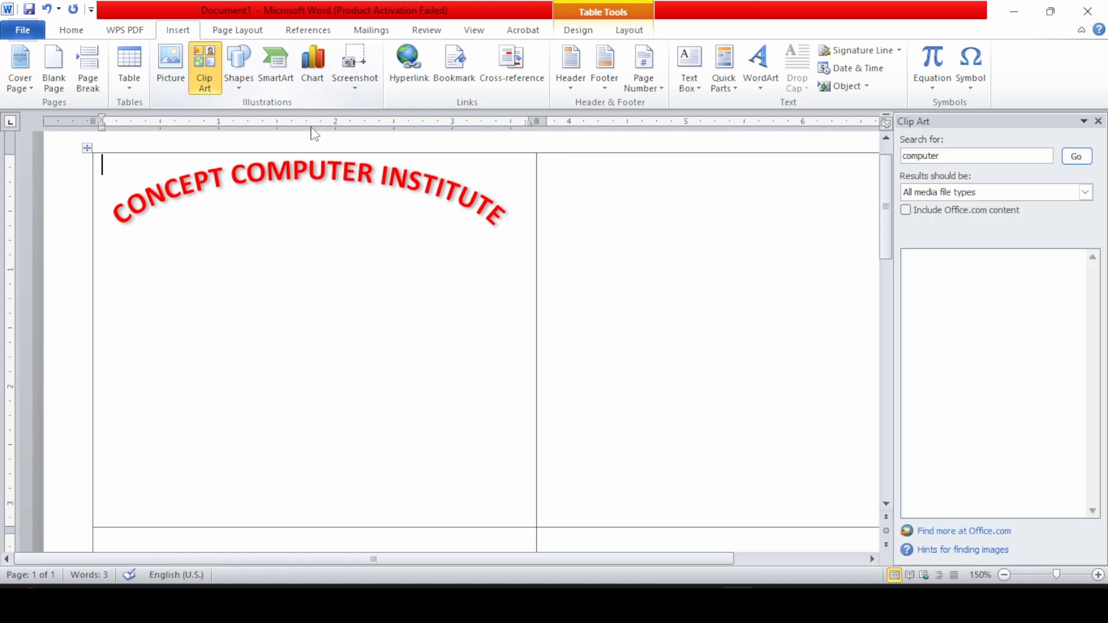
click(1079, 161)
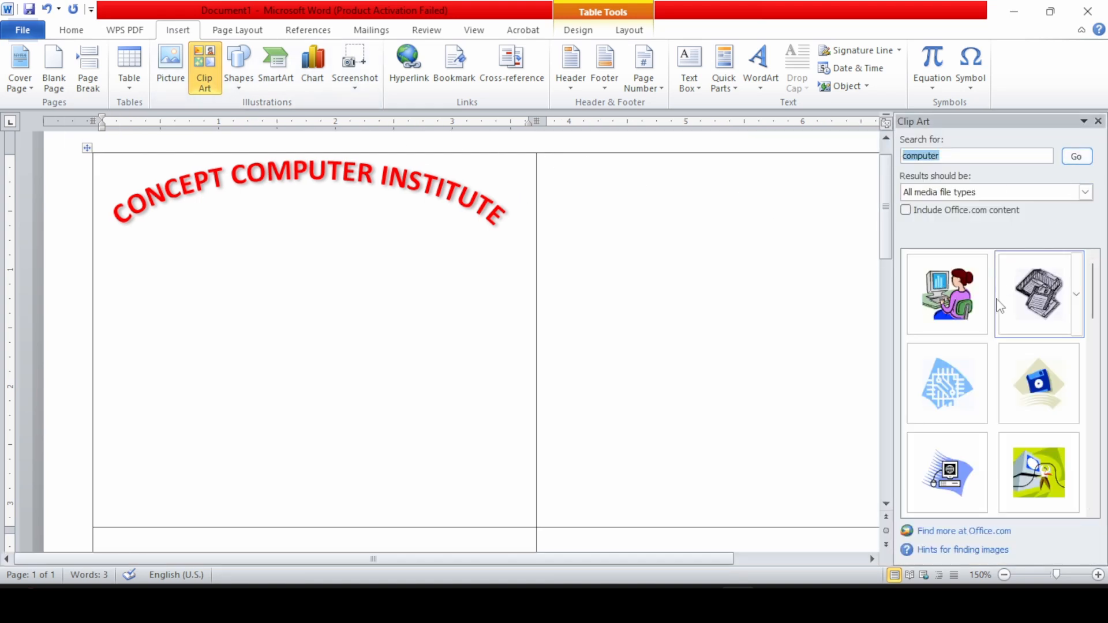
click(948, 297)
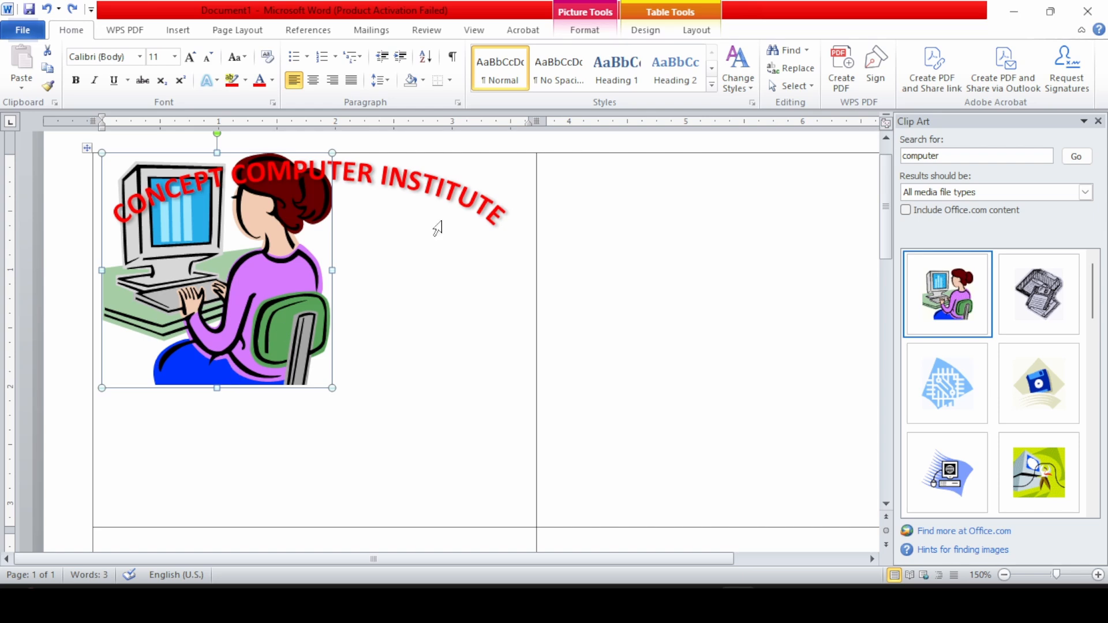
Set the clip art picture's text wrapping to In Front of Text.
click(594, 36)
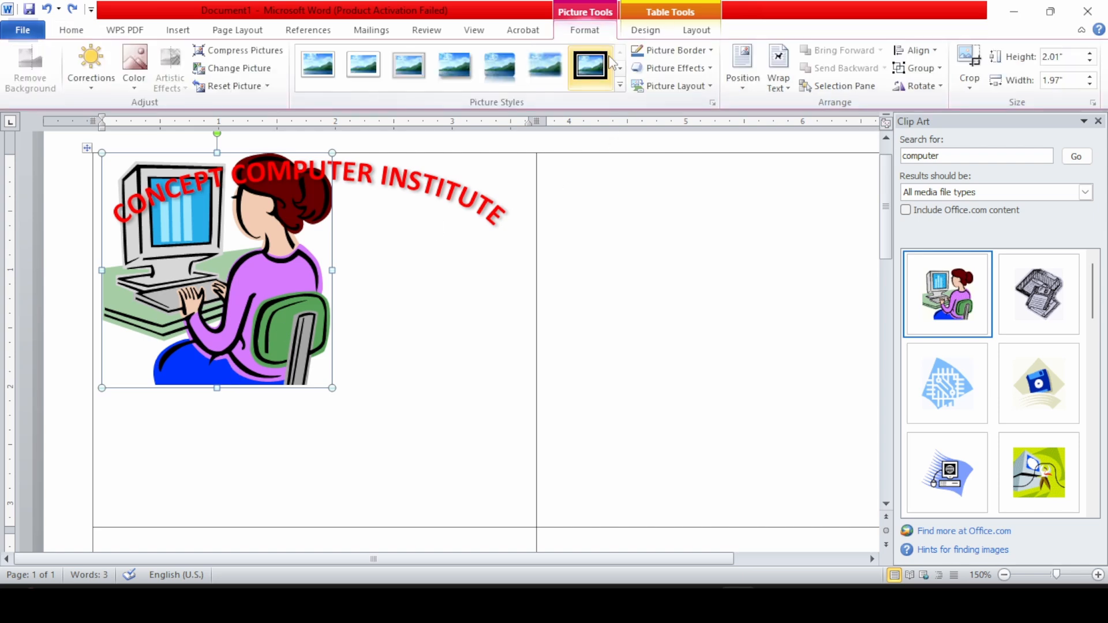
click(779, 78)
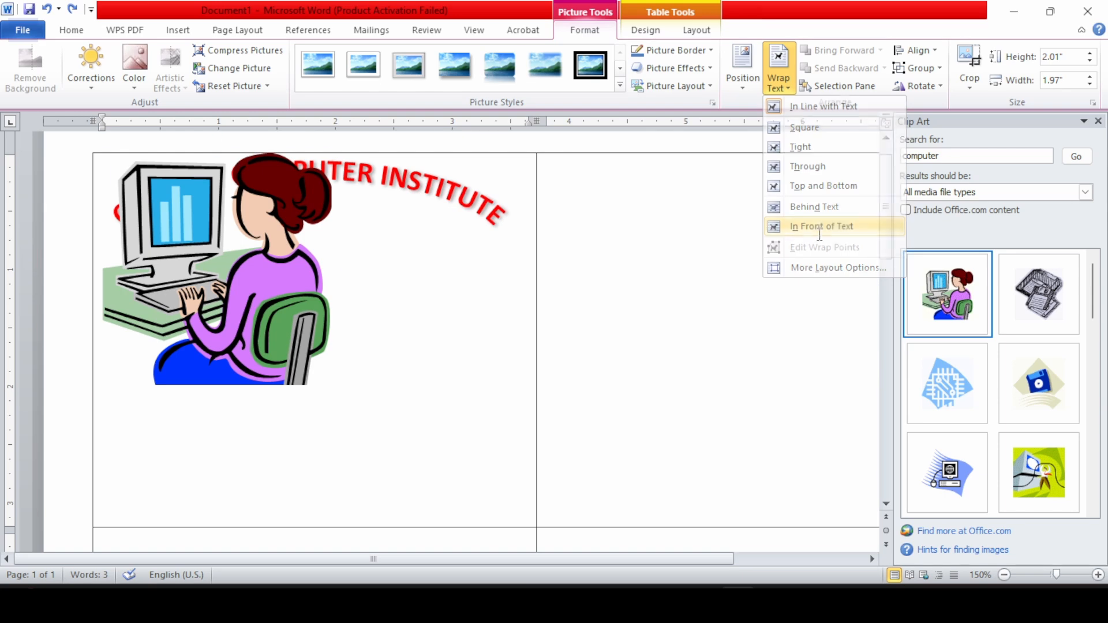
click(842, 228)
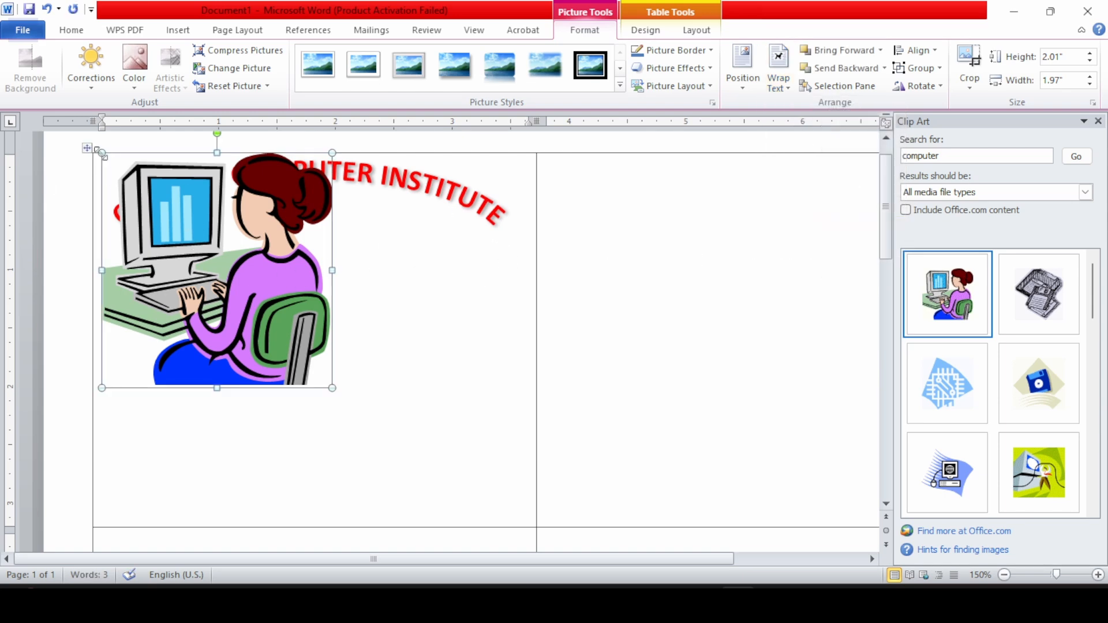
Shrink the clip art to about 0.66" by 0.65" and place it centred beneath the arched heading.
drag(102, 154, 234, 315)
drag(287, 346, 305, 249)
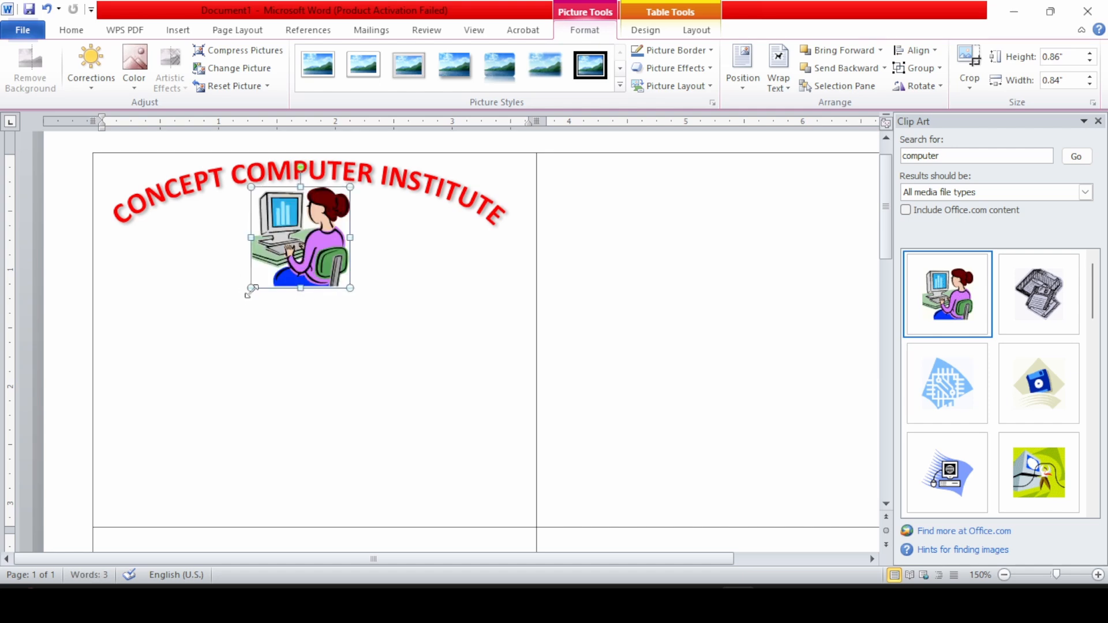
drag(248, 295, 273, 265)
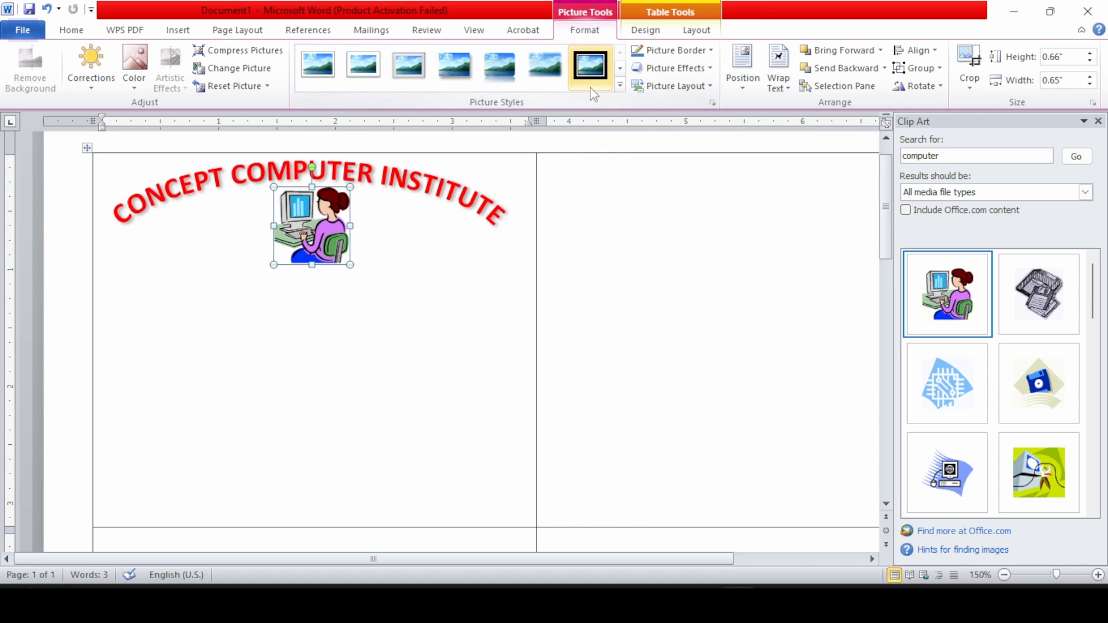
click(620, 85)
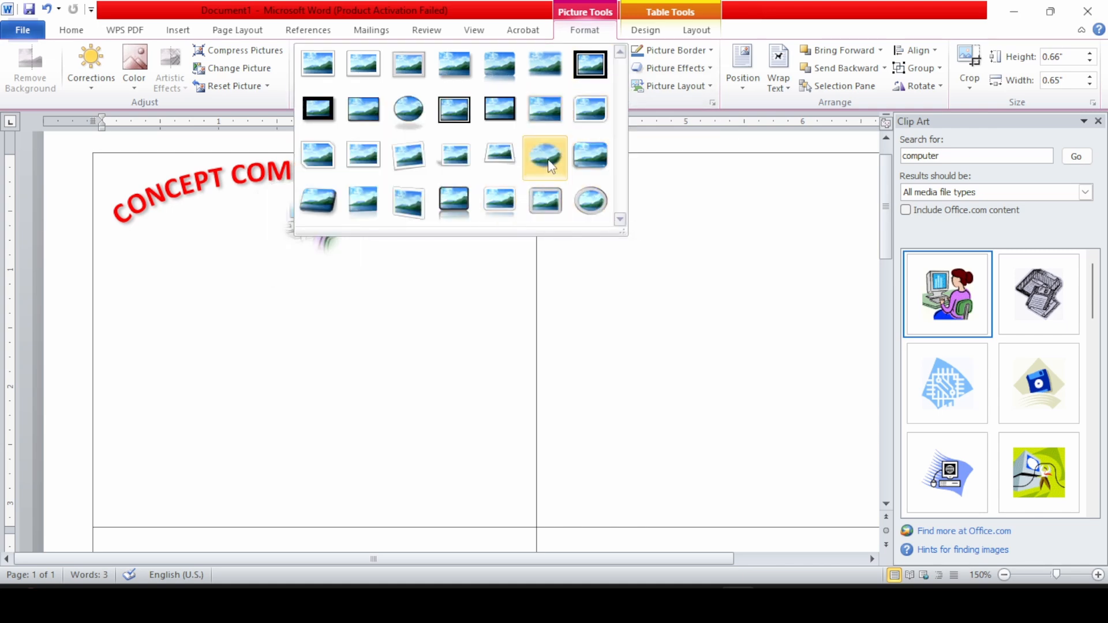
click(317, 356)
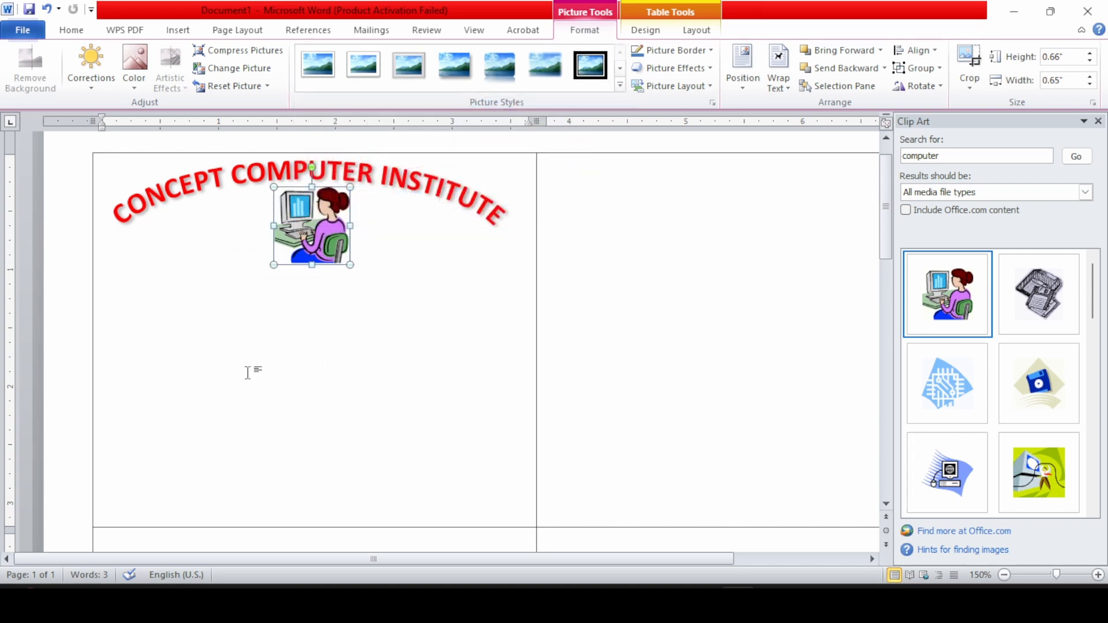
Insert a WordArt in the first gallery style in the first table cell with the text "UMARPUR AYODHYA UP".
click(254, 356)
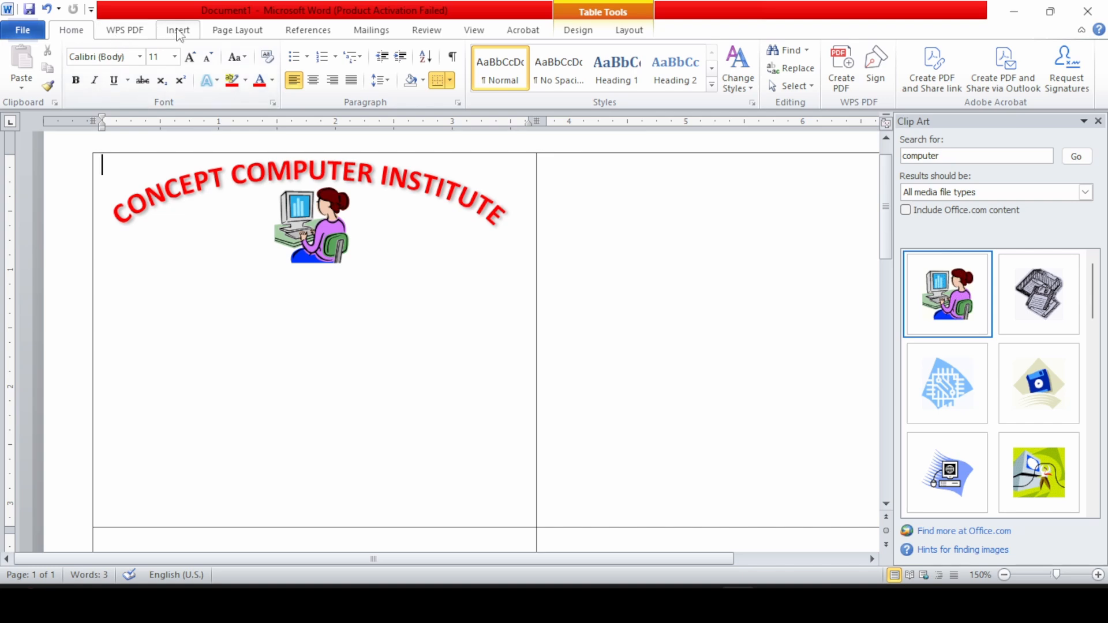
click(178, 30)
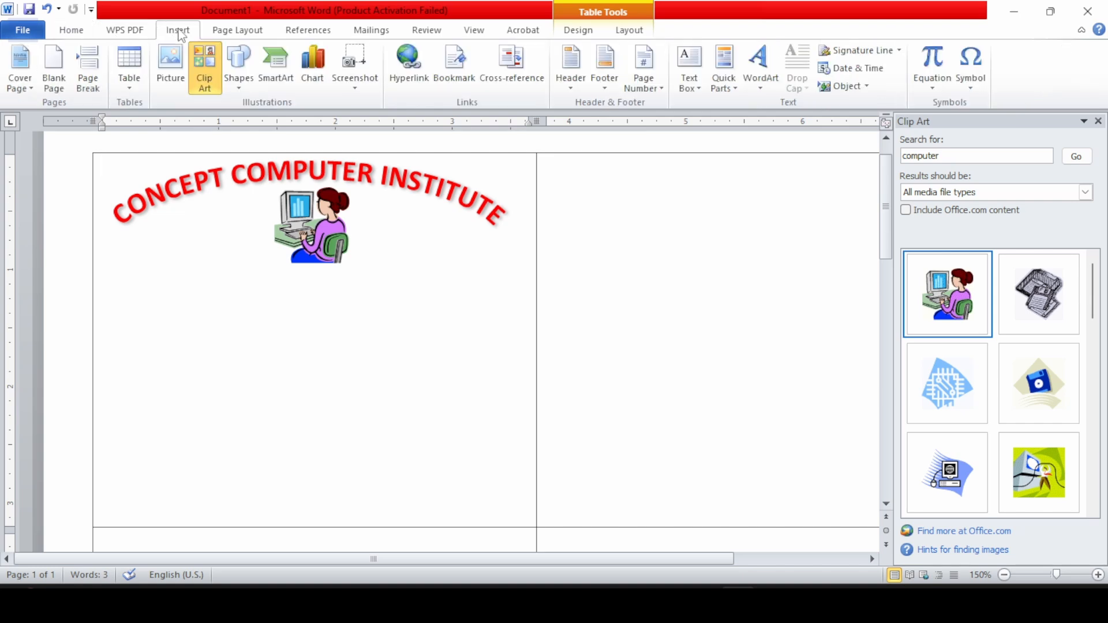
click(760, 66)
click(758, 124)
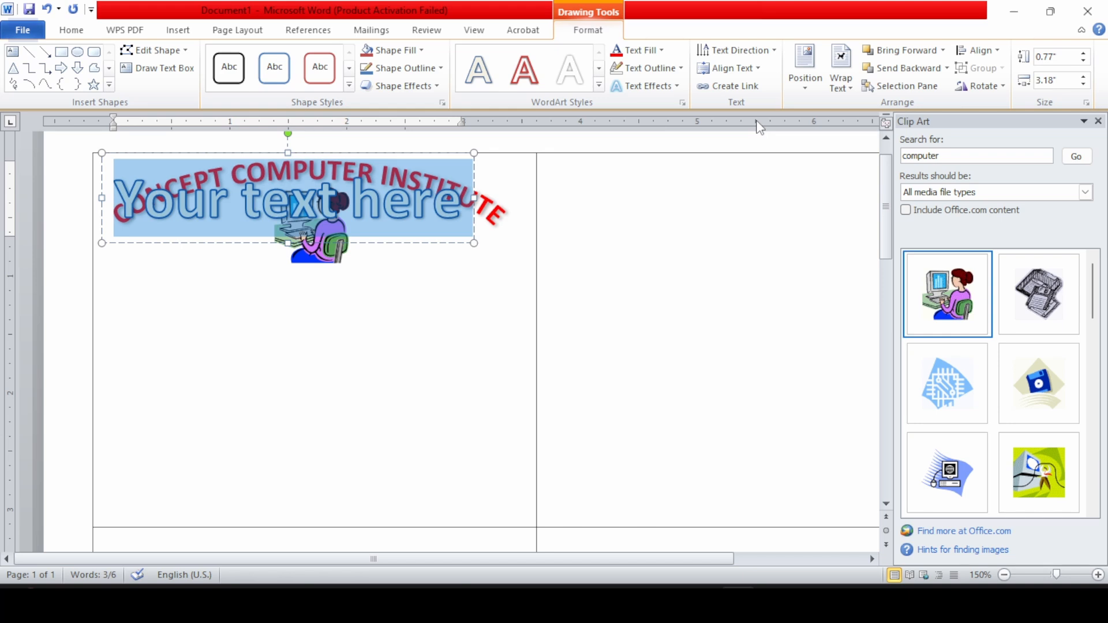
text(UMAR)
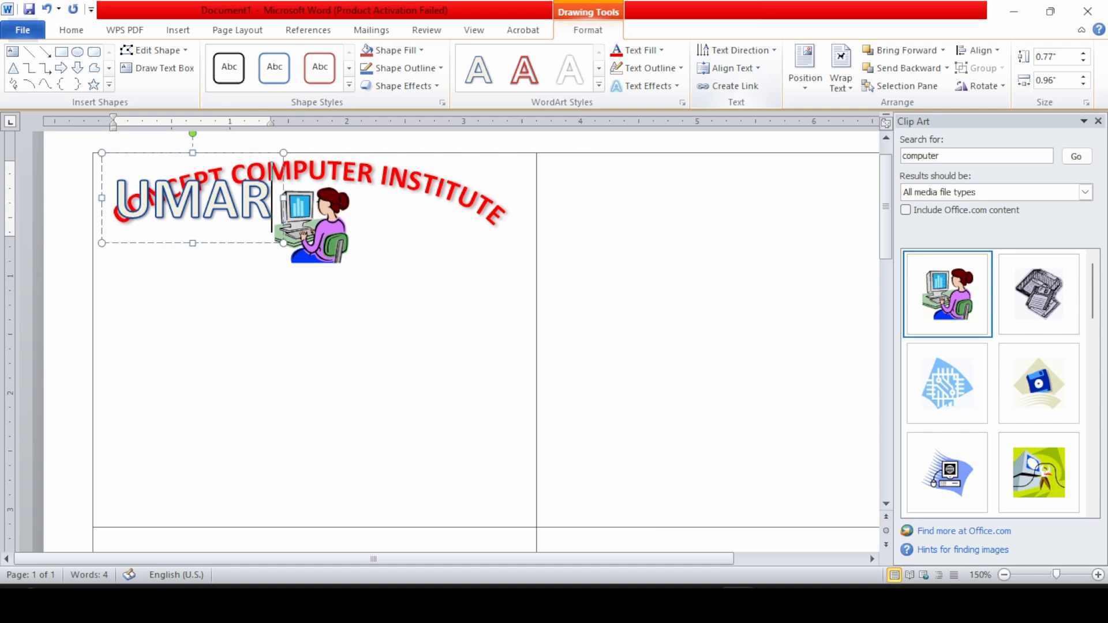
text(PUR AYODHYA UP)
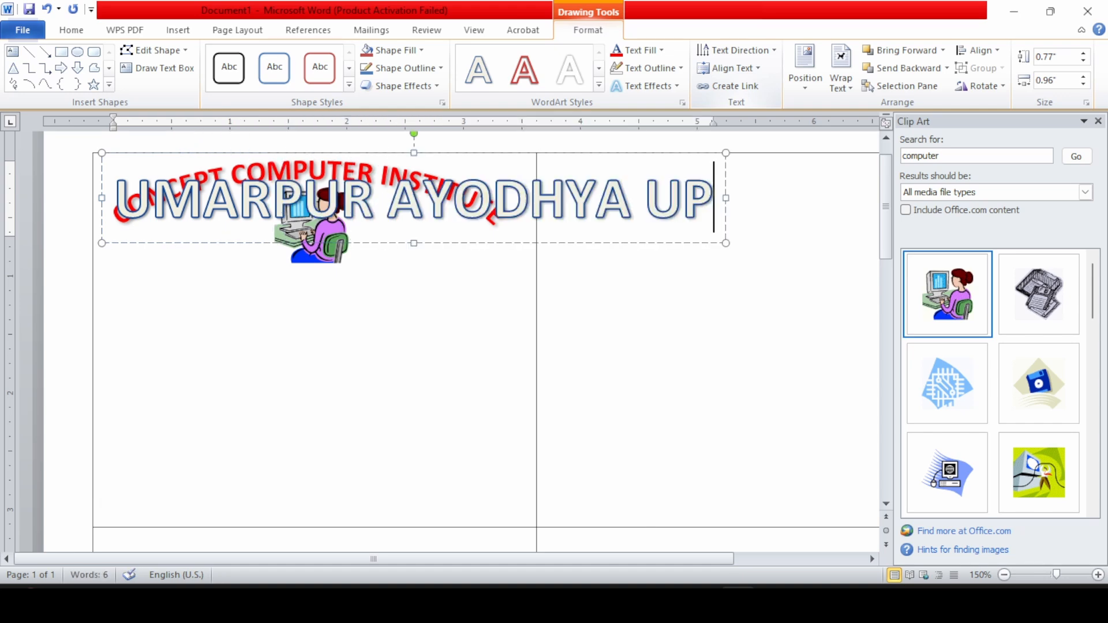
Set the font size of the "UMARPUR AYODHYA UP" WordArt text to 22.
key(ctrl+a)
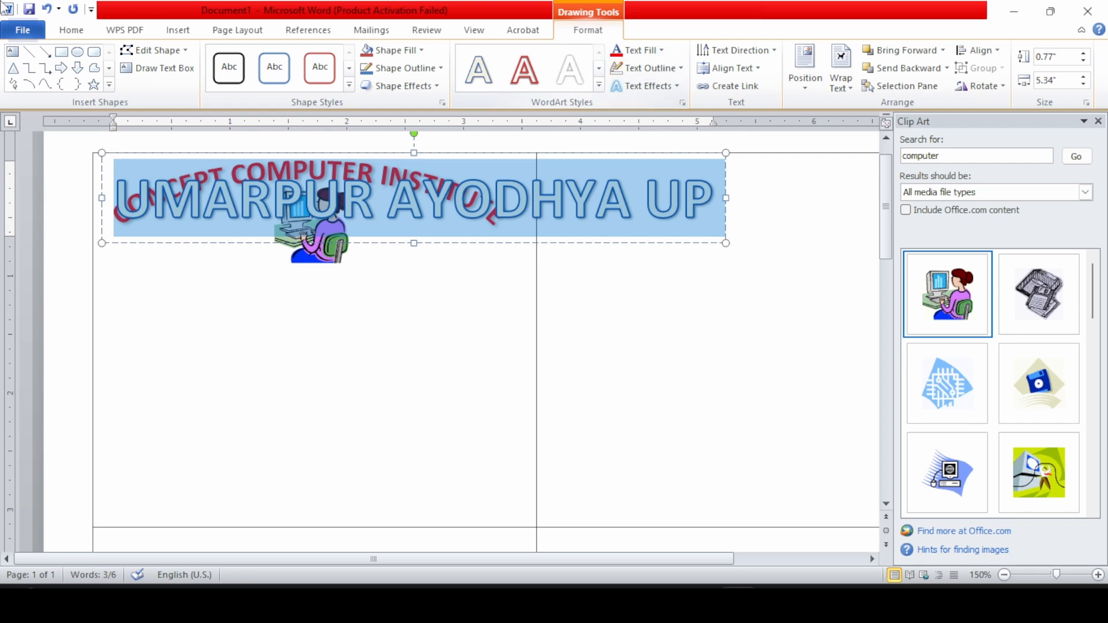
click(71, 30)
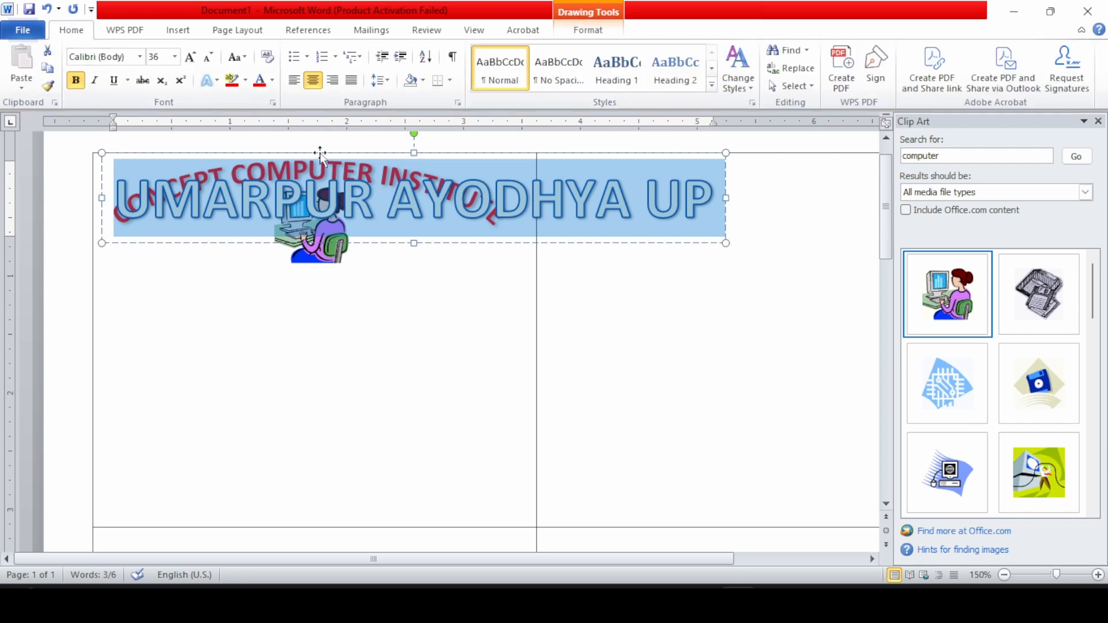
click(209, 59)
click(209, 59)
click(209, 58)
click(209, 59)
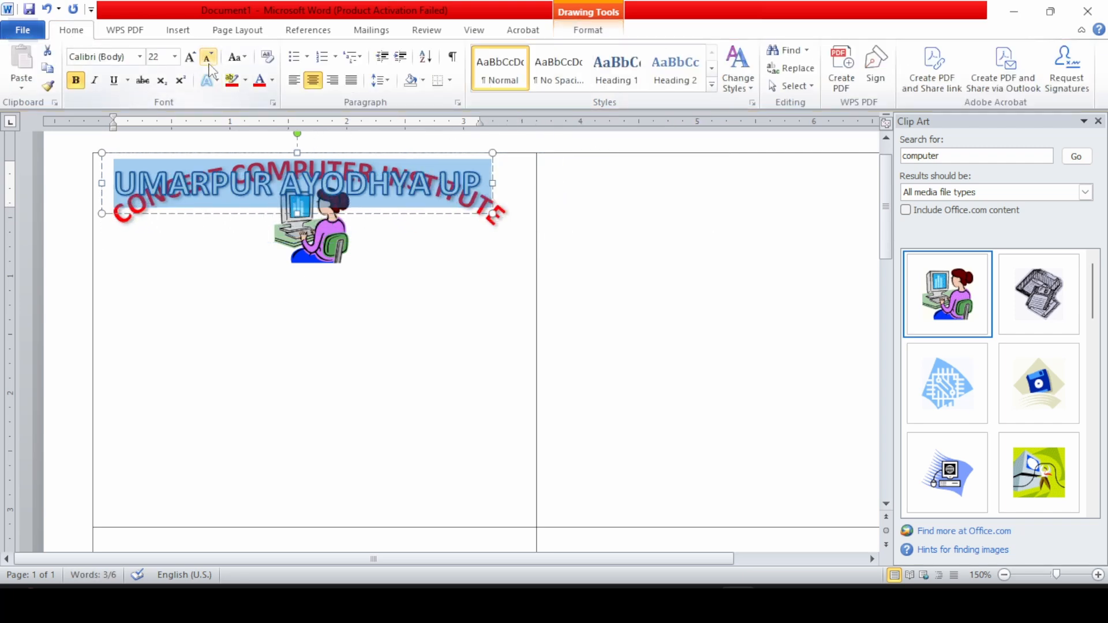
click(189, 60)
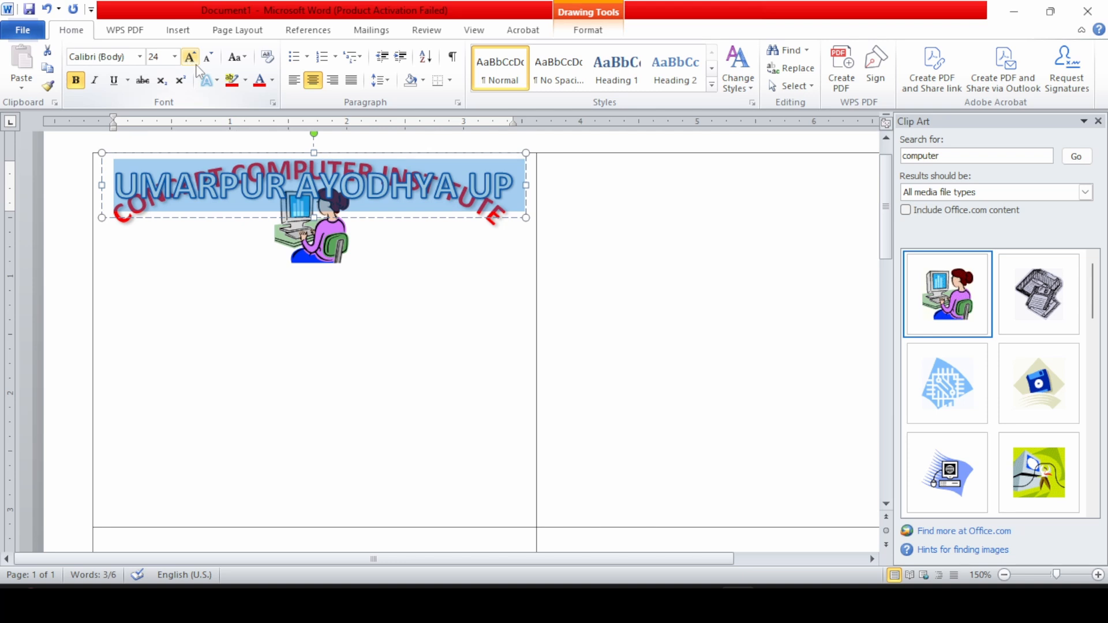
click(209, 58)
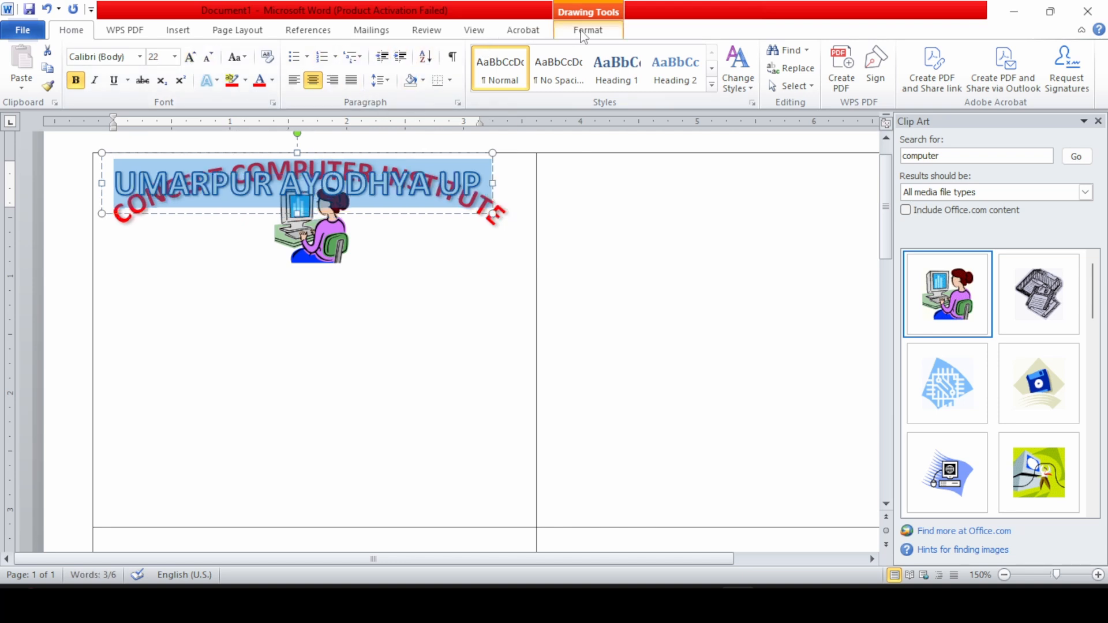
Give the "UMARPUR AYODHYA UP" text a standard green fill and no outline.
click(584, 34)
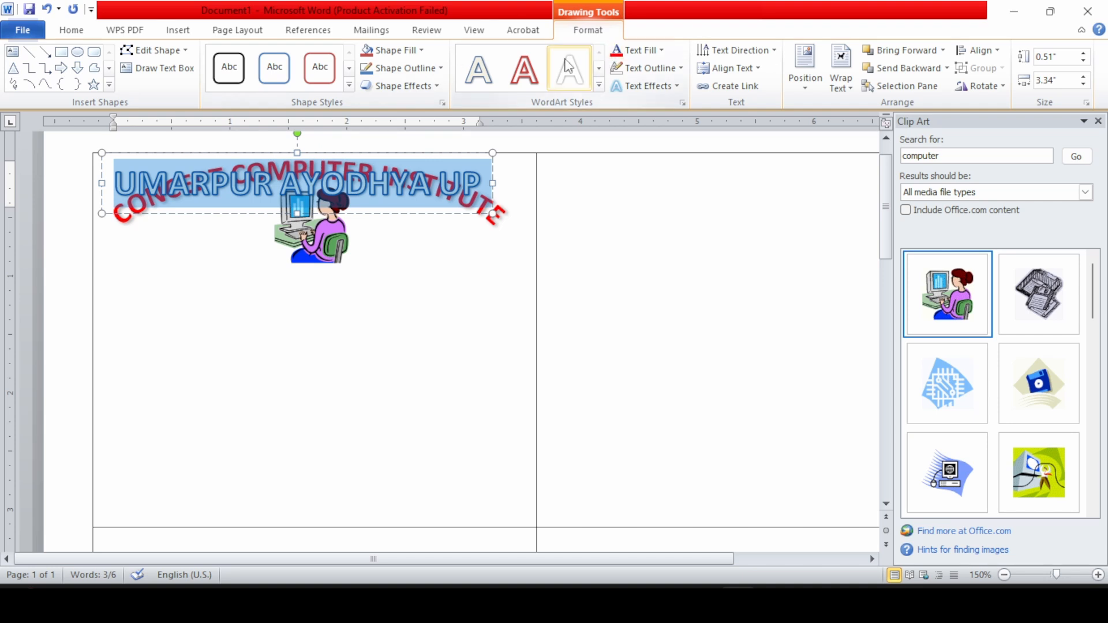
click(647, 54)
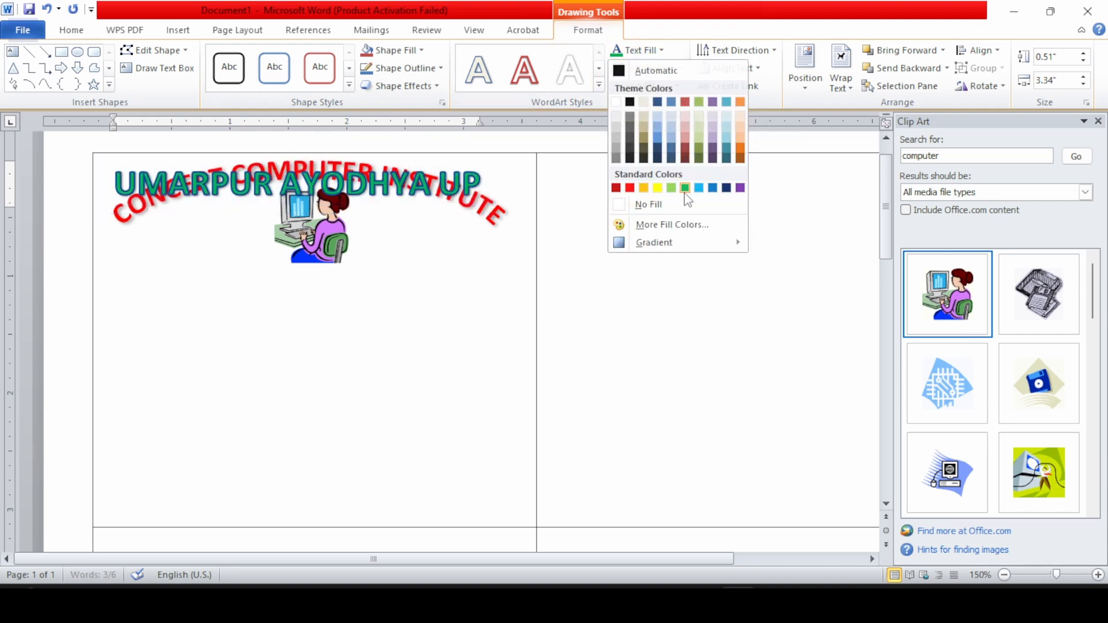
click(685, 188)
click(628, 71)
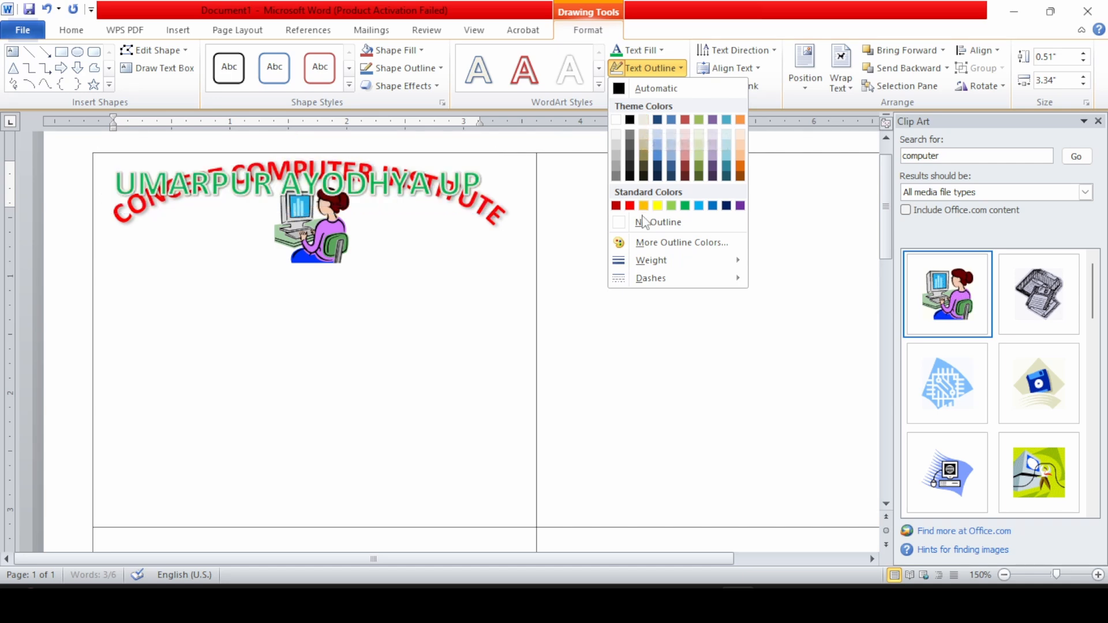
click(644, 224)
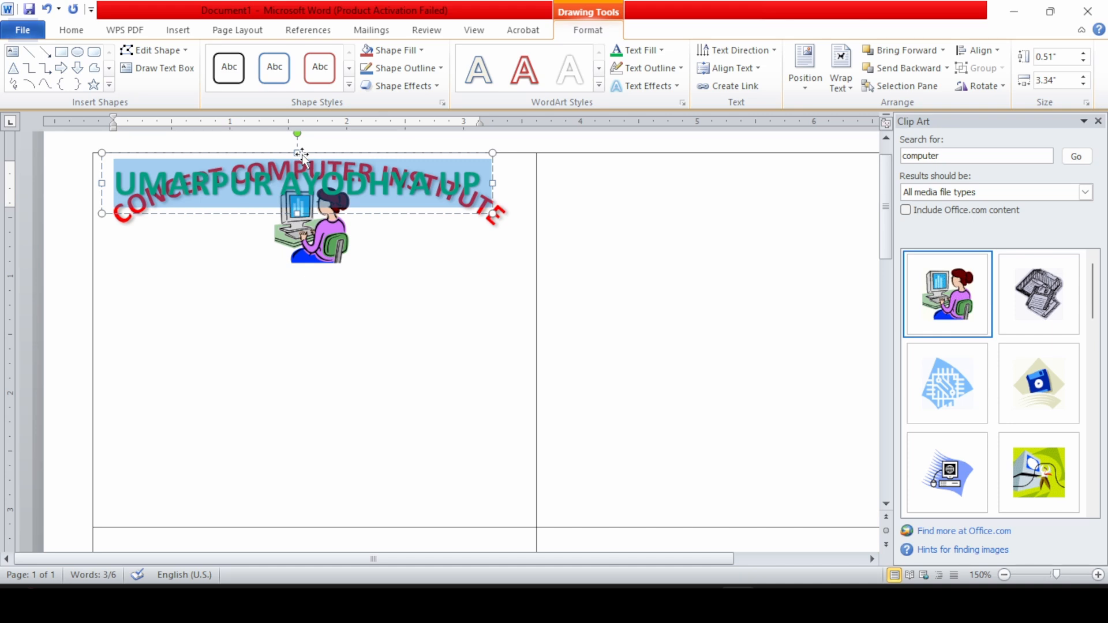
Move the green "UMARPUR AYODHYA UP" line directly beneath the clip art, centred in the first table cell.
drag(301, 153, 313, 269)
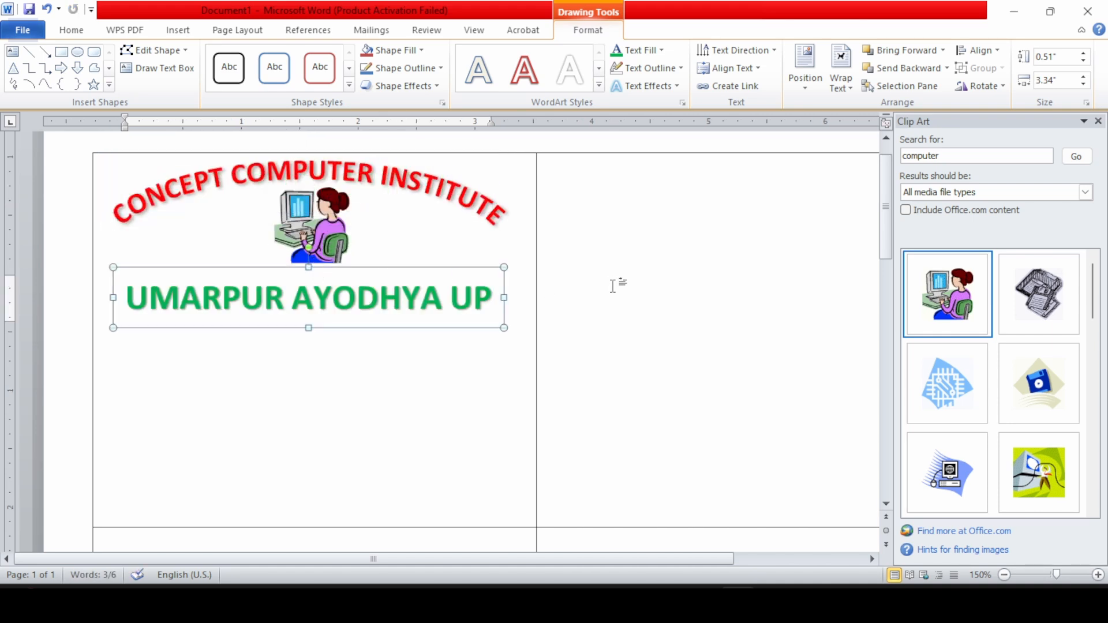
key(Up)
key(Up)
key(Up)
key(Up)
key(Up)
key(Up)
key(Up)
key(Up)
key(Up)
key(Up)
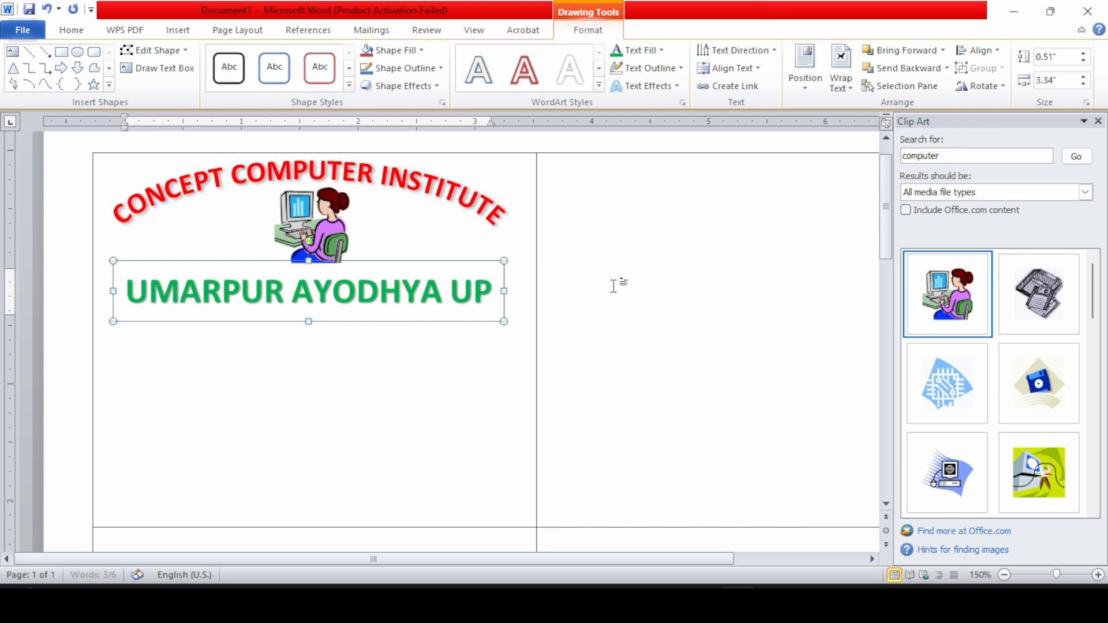
Insert another WordArt in the first gallery style and enter the ten-digit contact number as its text.
click(419, 387)
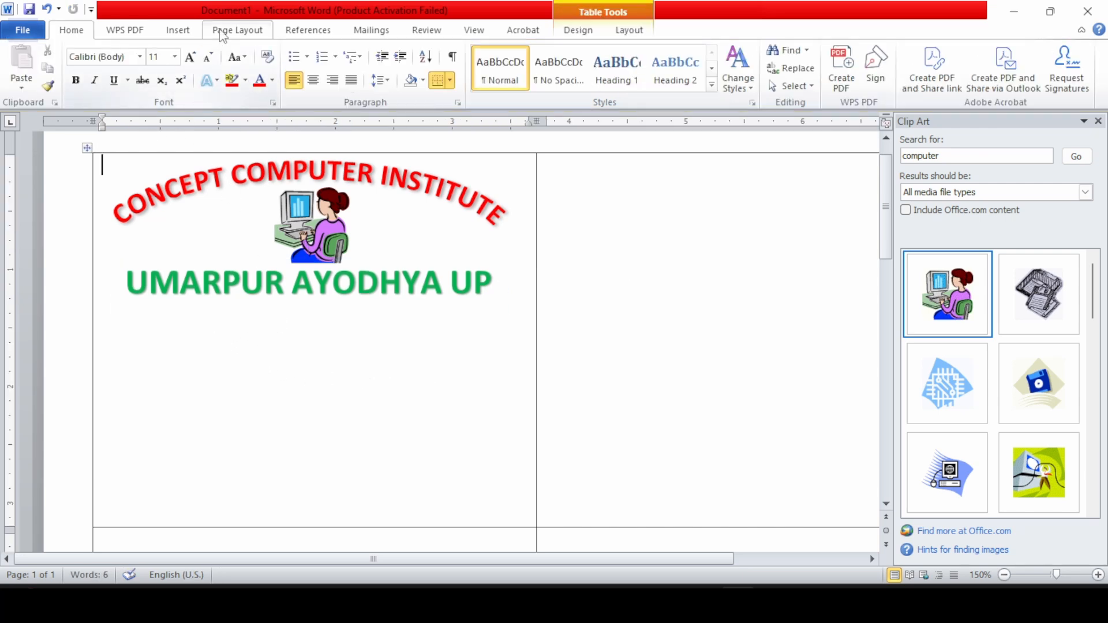
click(177, 30)
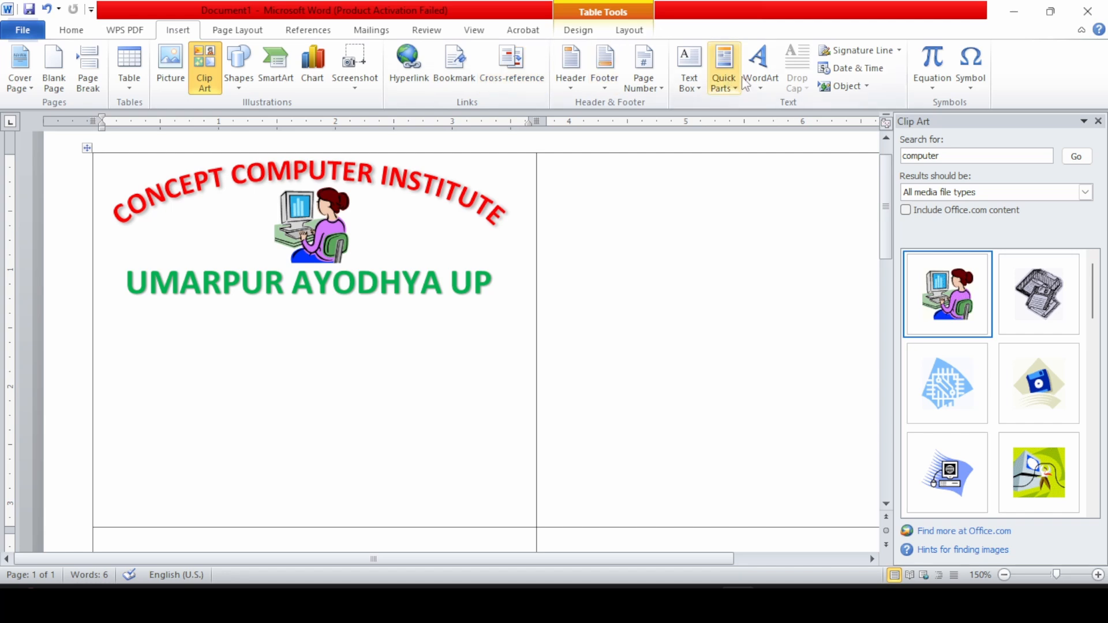
click(761, 75)
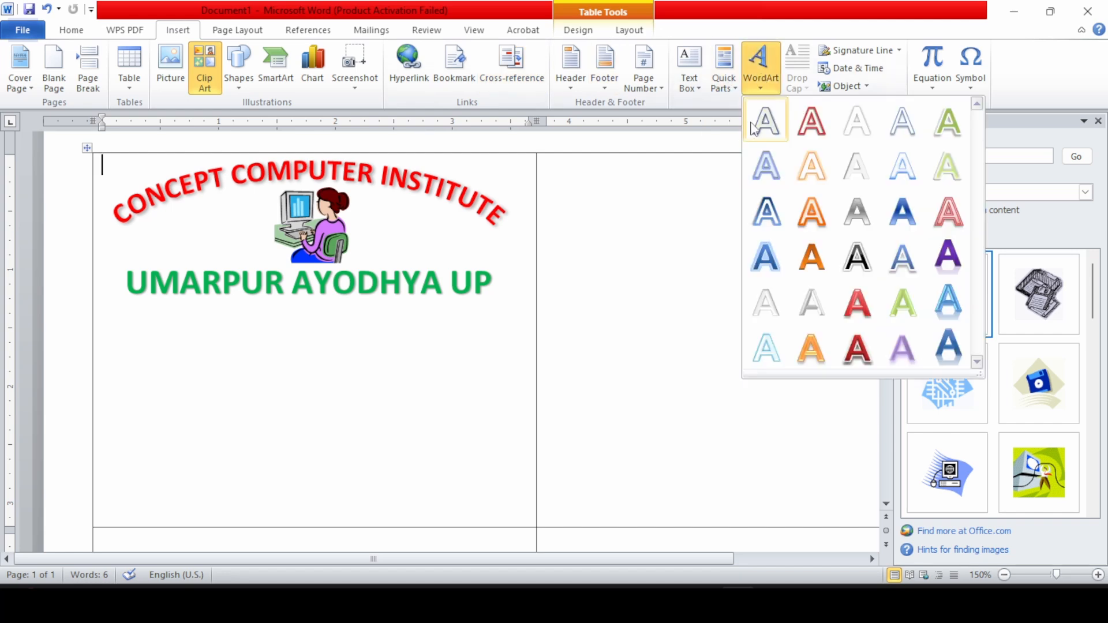
click(766, 124)
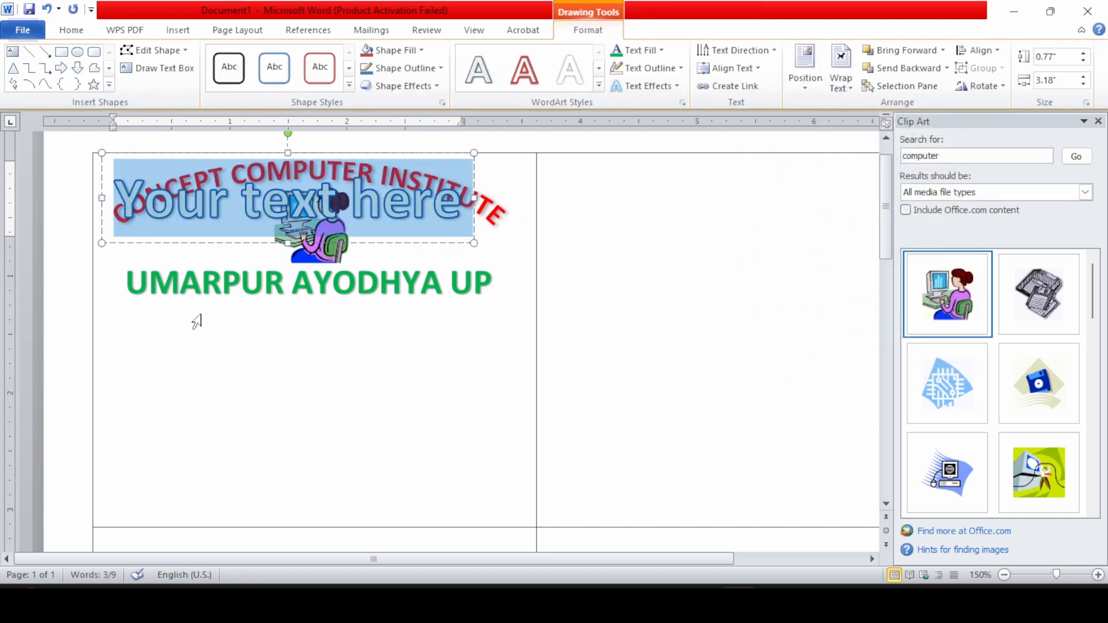
text(123456)
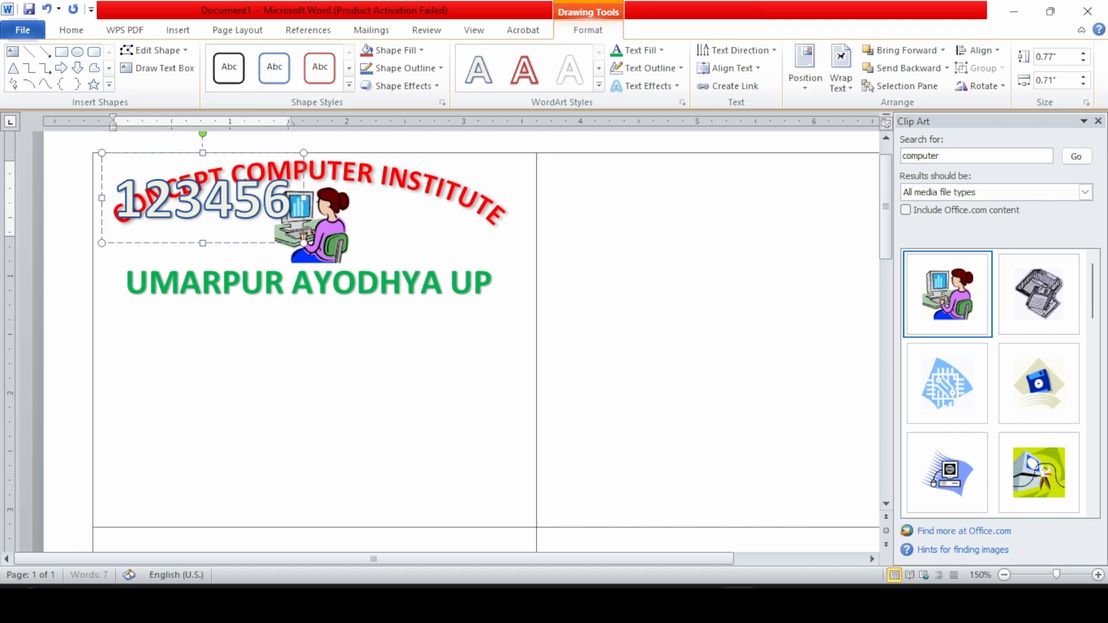
text(7890)
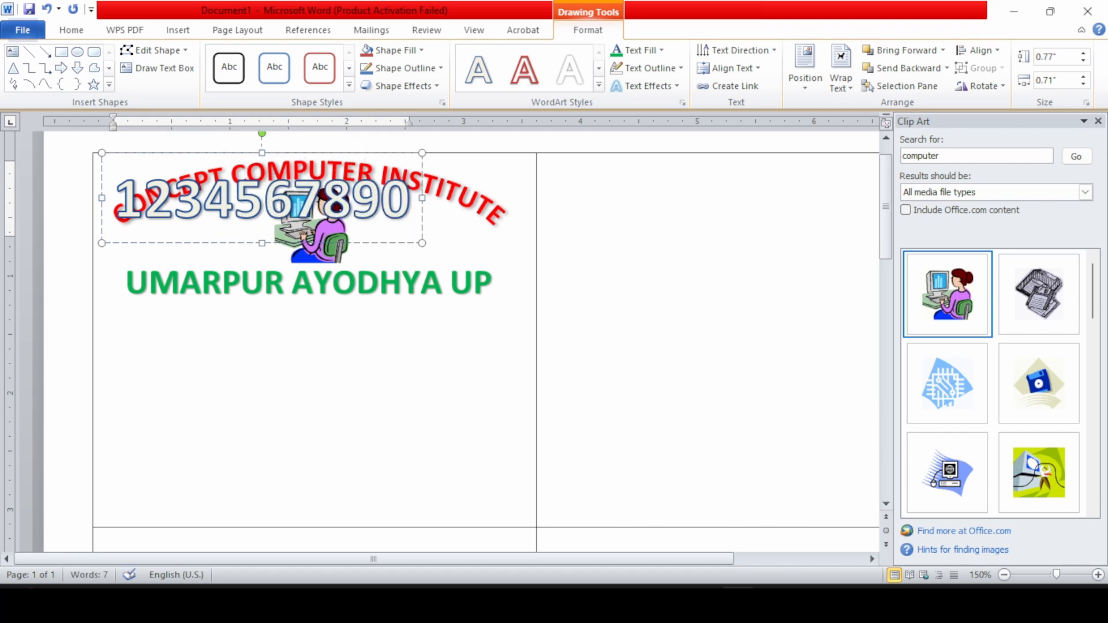
Reduce the contact number's font size until its box is about 0.44" by 1.47", and place it beneath the green line.
key(ctrl+a)
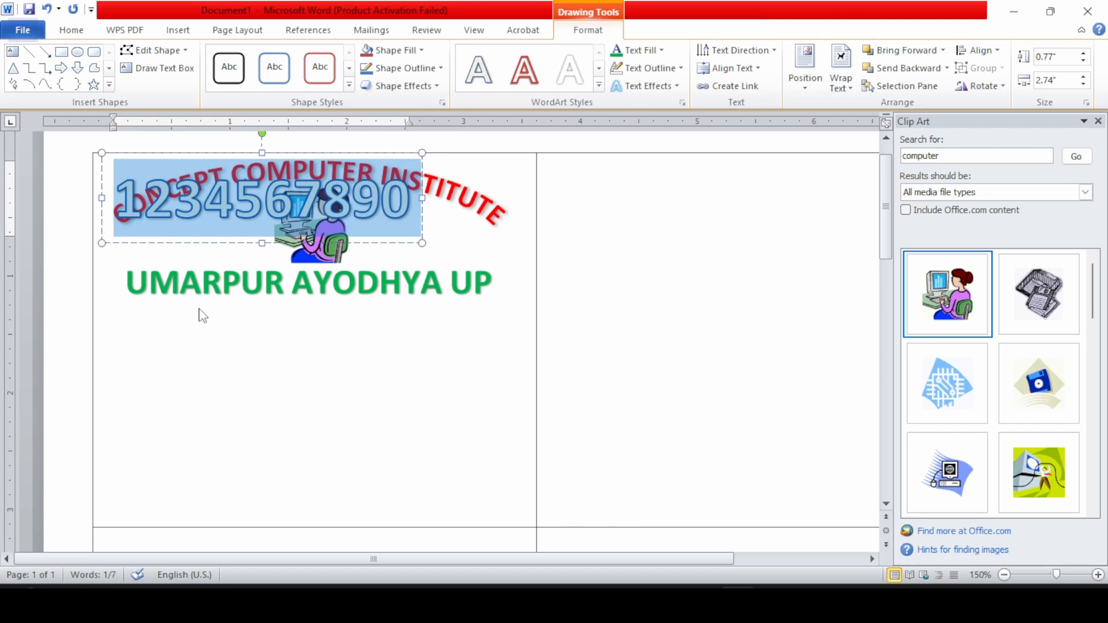
key(ctrl+shift+comma)
key(ctrl+shift+comma)
key(ctrl+shift+comma)
key(ctrl+shift+comma)
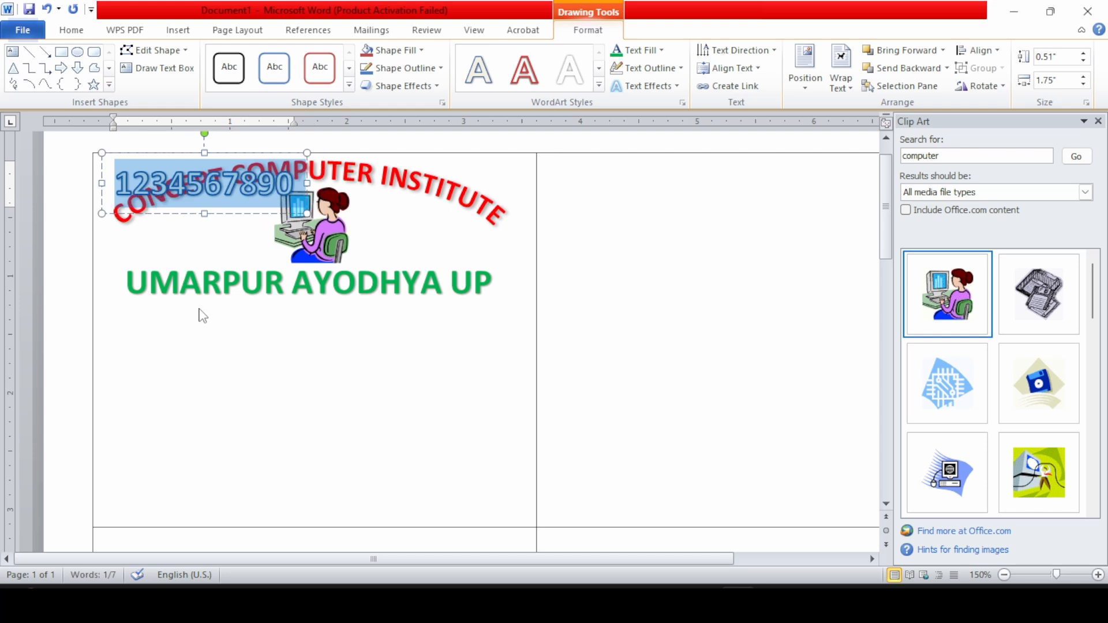
key(ctrl+shift+comma)
key(ctrl+shift+comma)
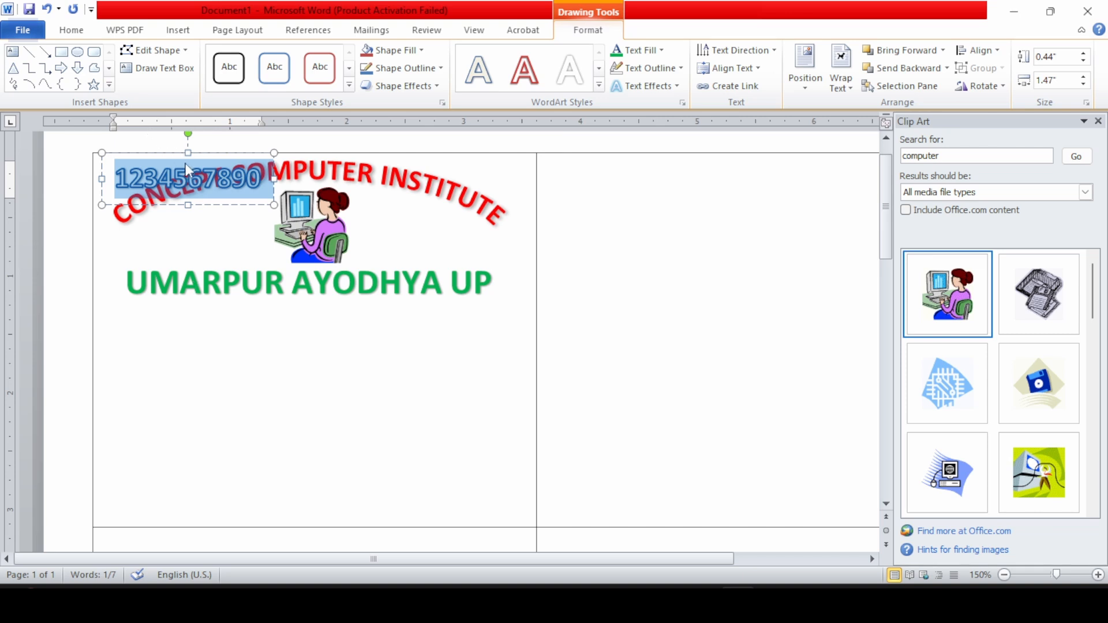
drag(206, 154, 304, 300)
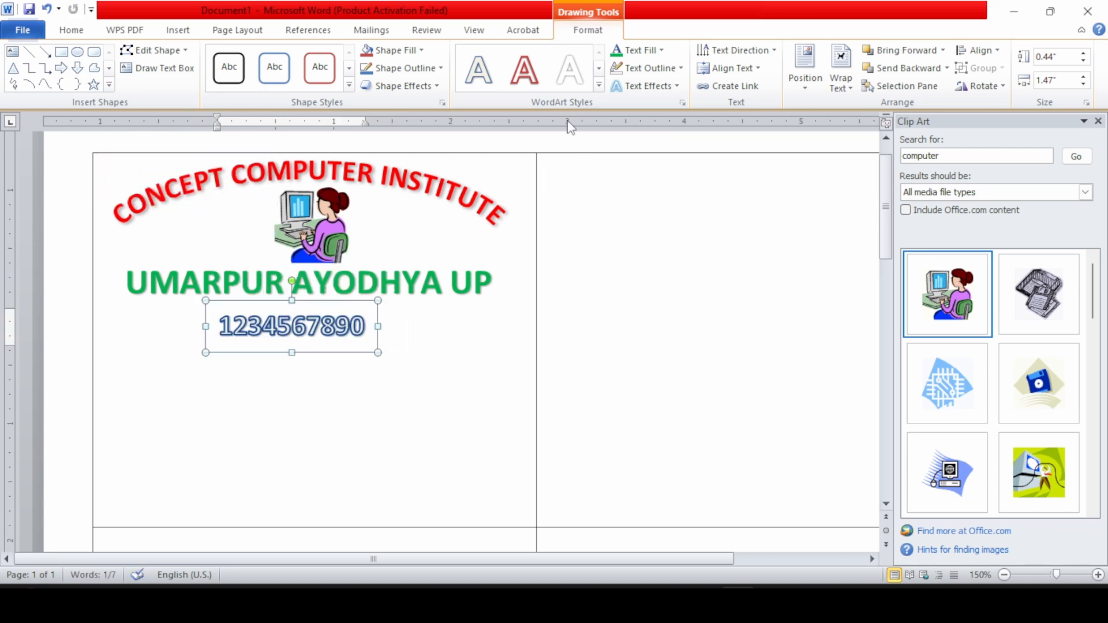
Give the contact number text a dark red fill and no outline.
drag(367, 319, 196, 339)
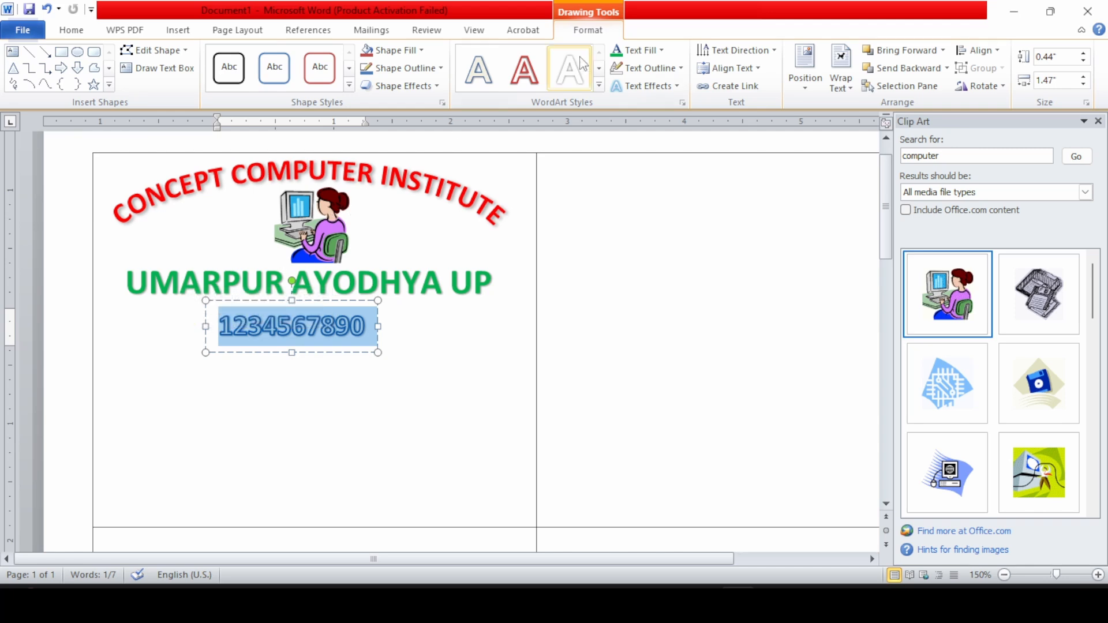
click(650, 54)
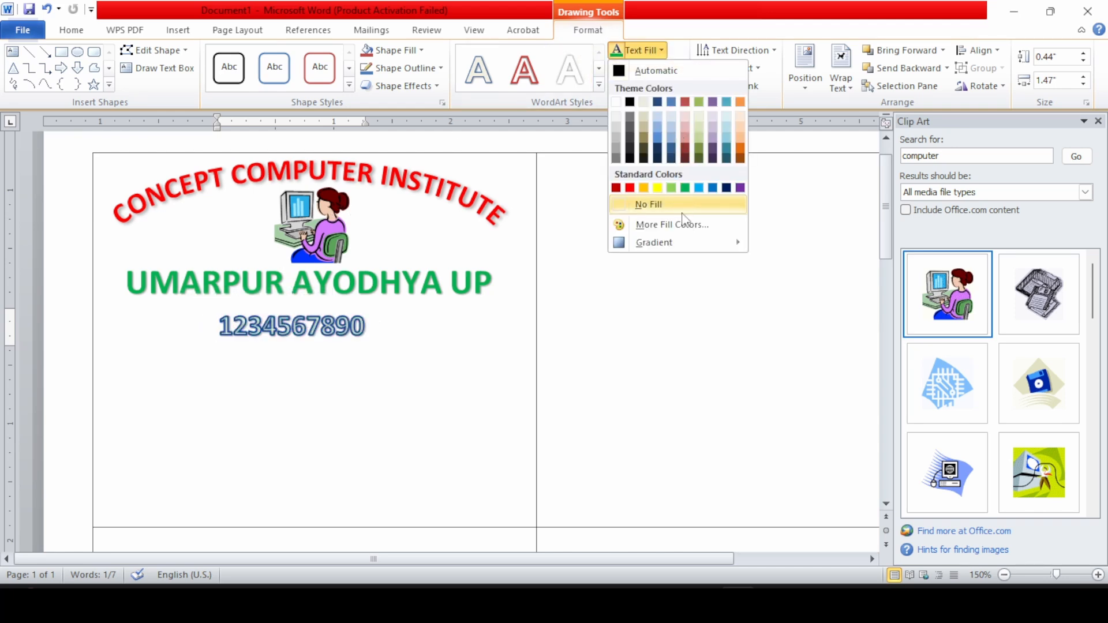
click(628, 203)
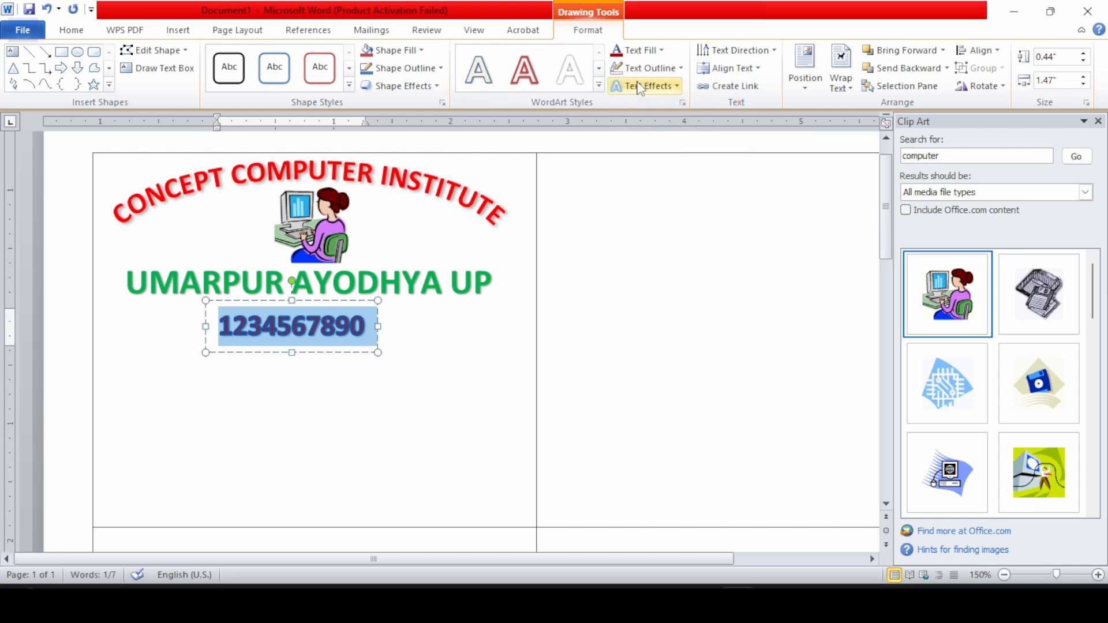
click(646, 68)
click(658, 223)
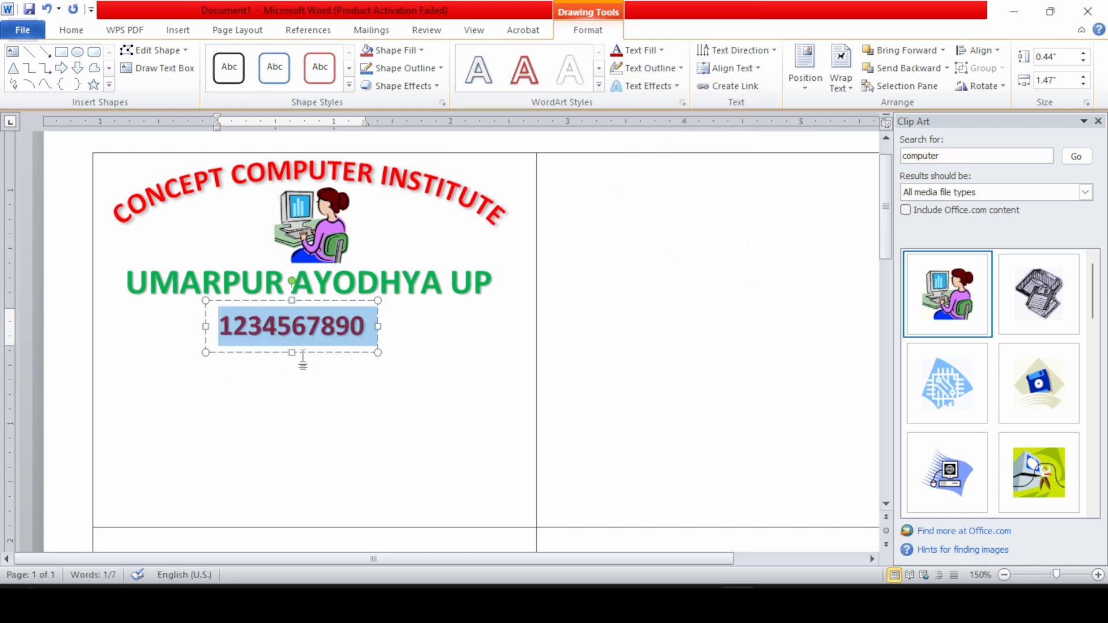
Resize the contact number's WordArt box to about 0.34" high.
drag(286, 354, 292, 535)
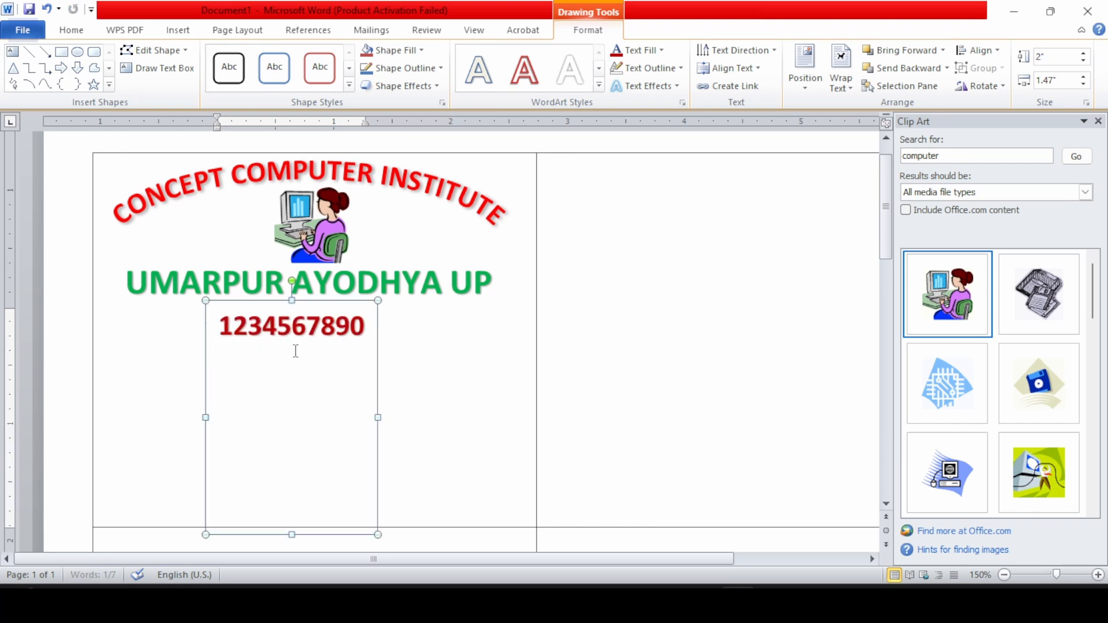
scroll(291, 355, down, 2)
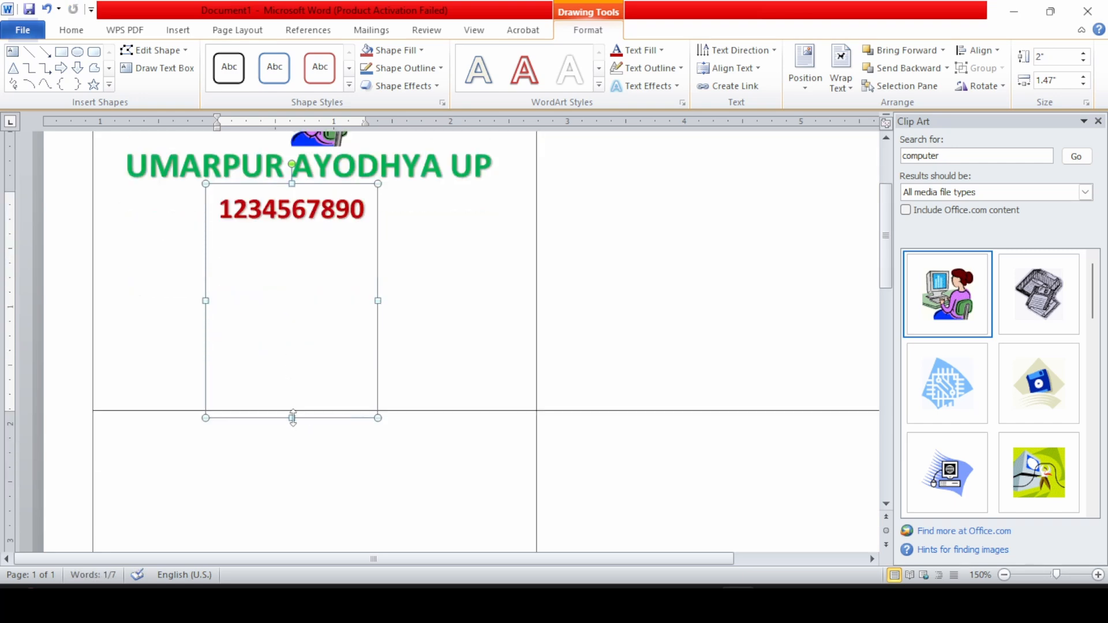
drag(289, 418, 292, 225)
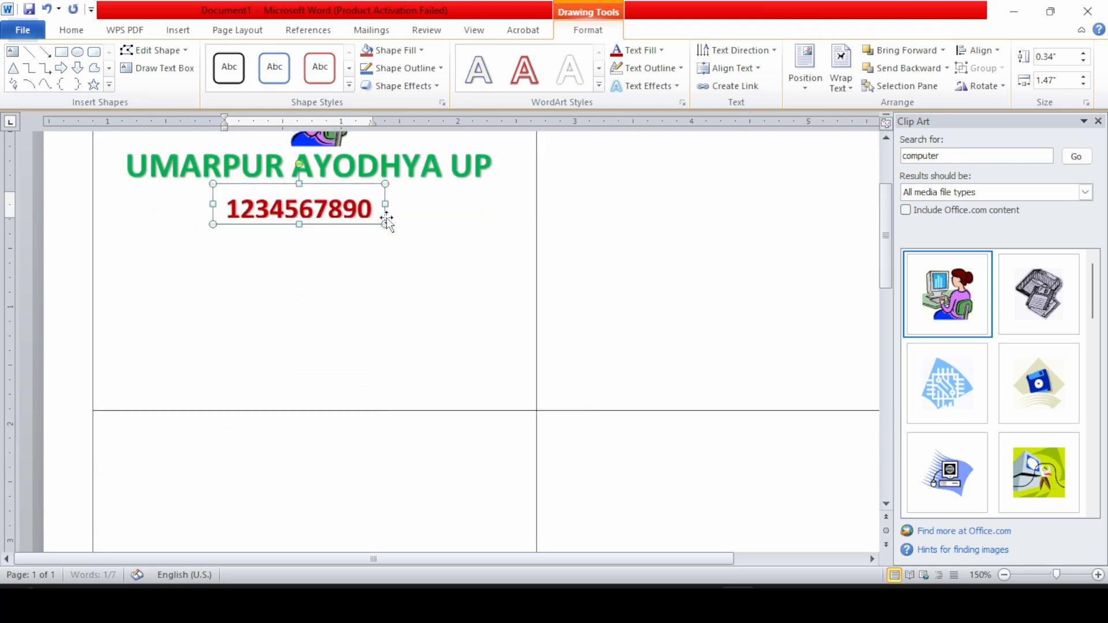
Nudge the contact number right and up so it sits centred close beneath the green line.
key(Right)
key(Right)
key(Right)
key(Right)
key(Right)
key(Up)
key(Up)
key(Up)
key(Up)
key(Up)
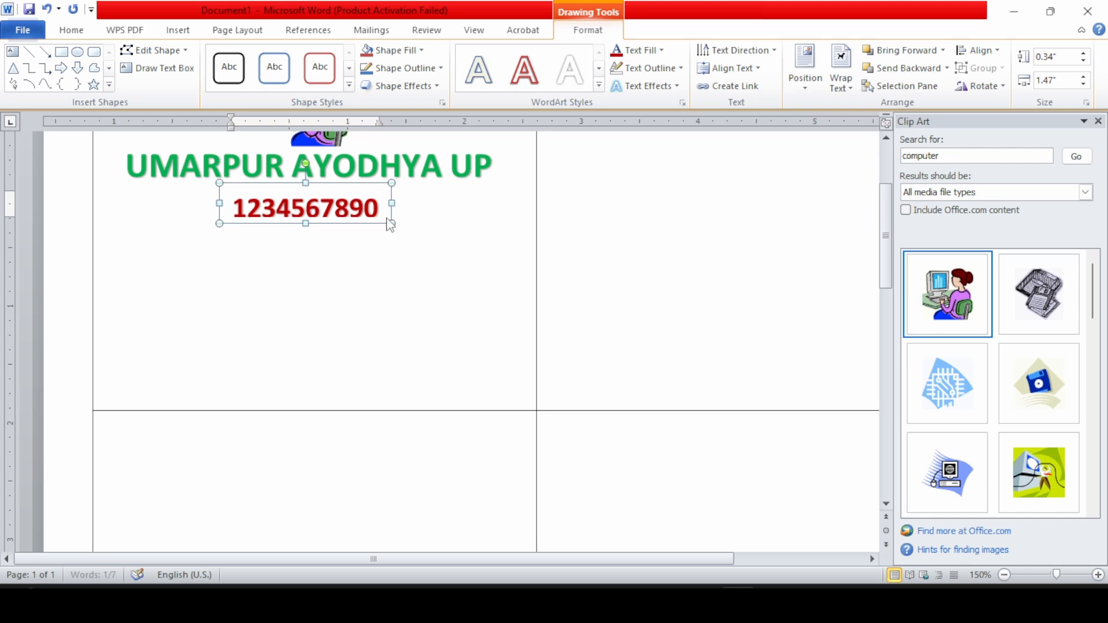
key(Up)
key(Up)
key(Up)
key(Up)
key(Up)
click(353, 350)
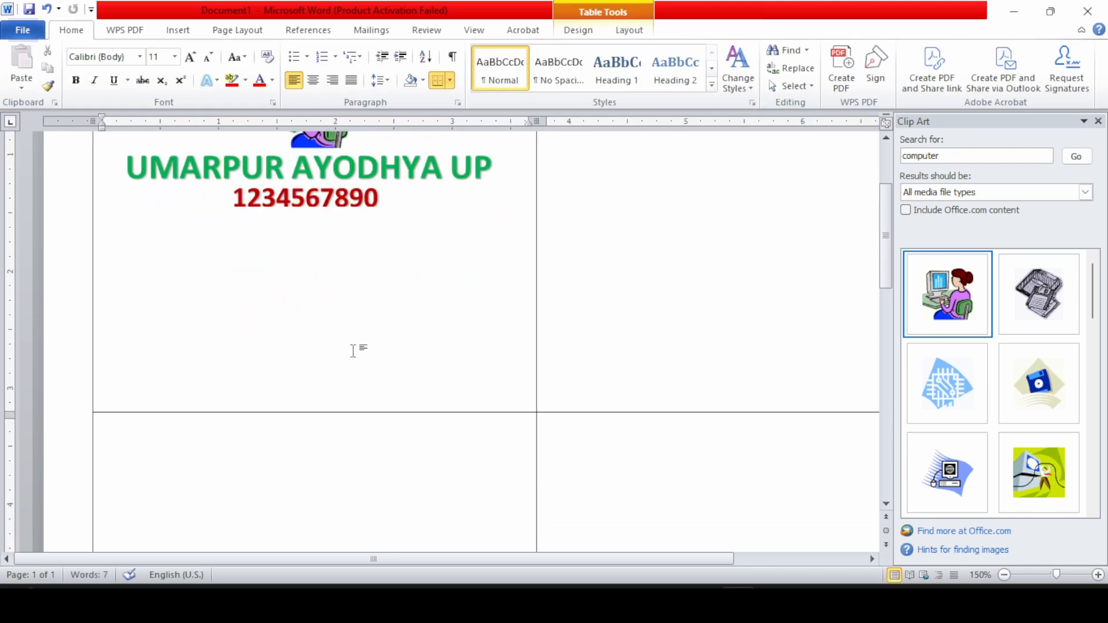
Draw a rectangle shape in the first table cell.
key(ctrl+Home)
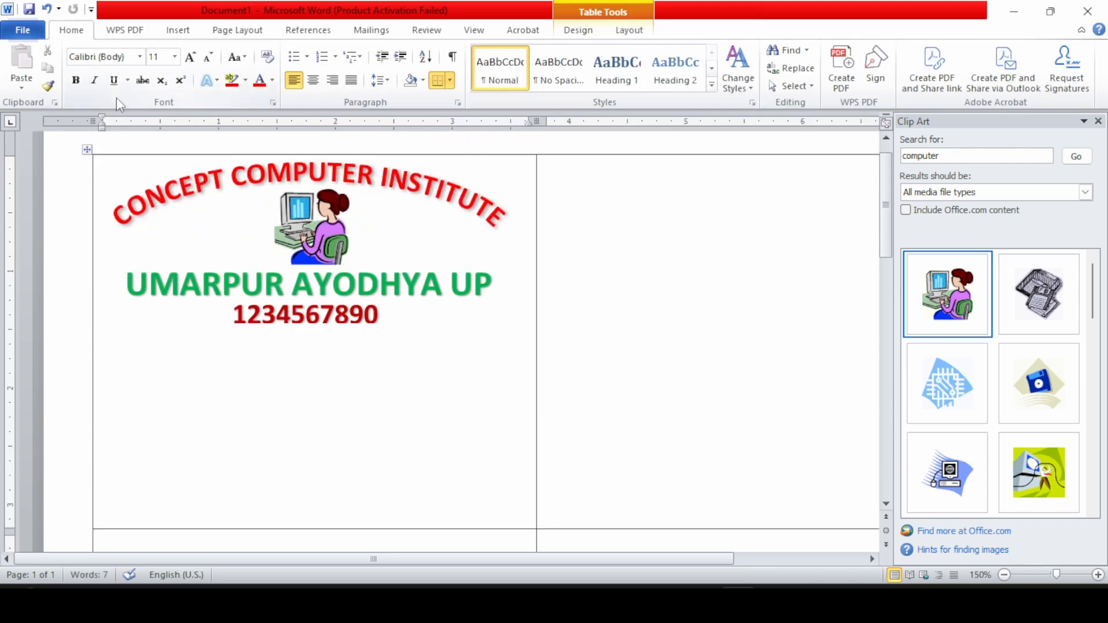
click(178, 30)
click(238, 68)
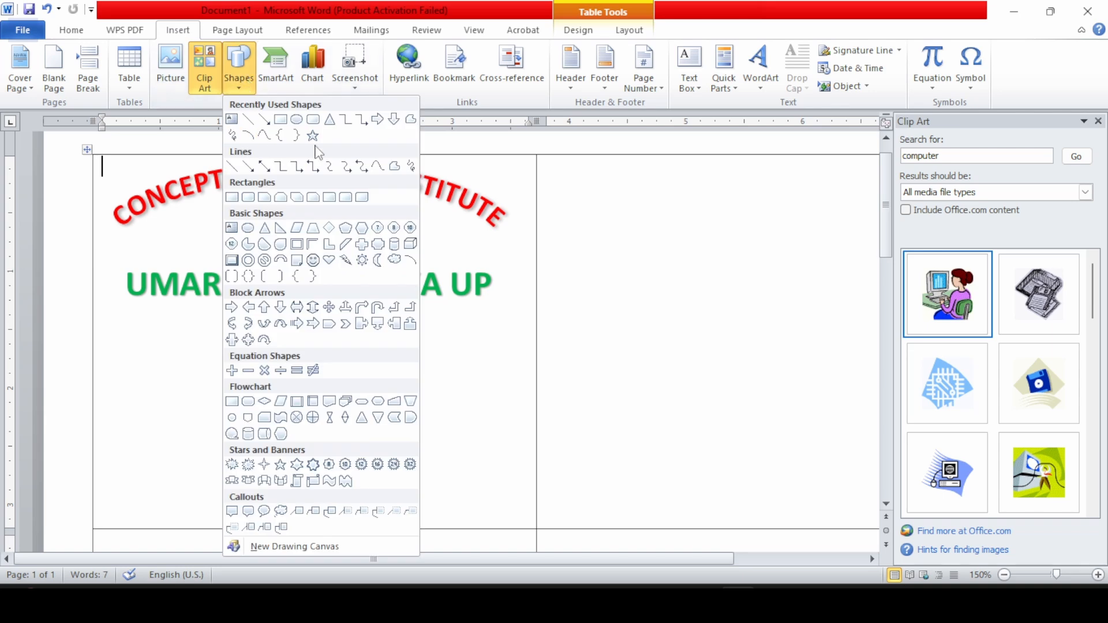
click(282, 120)
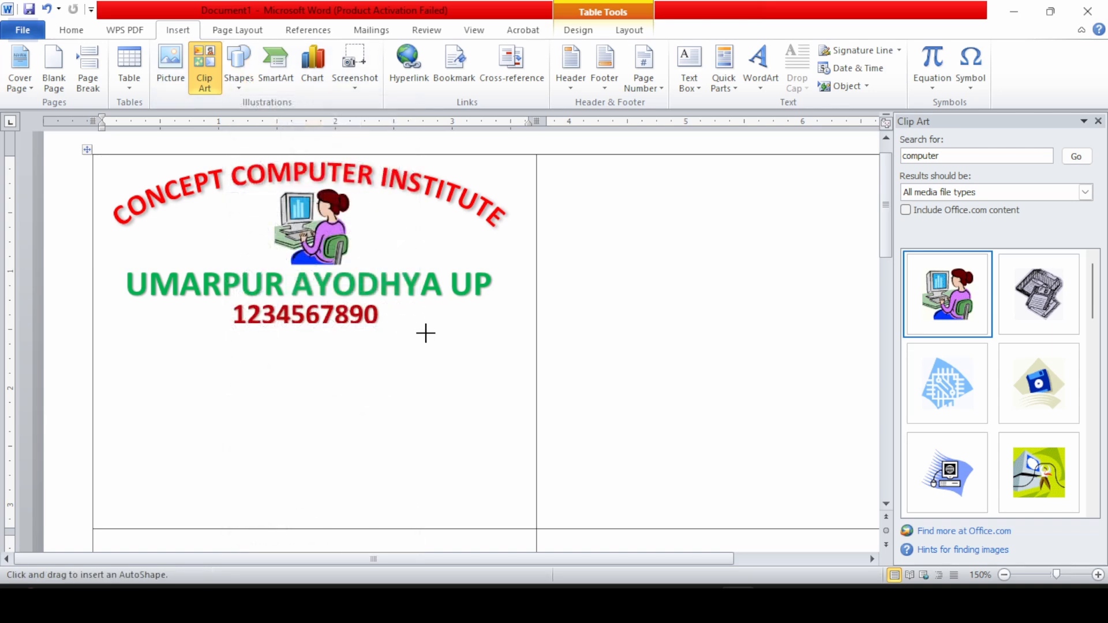